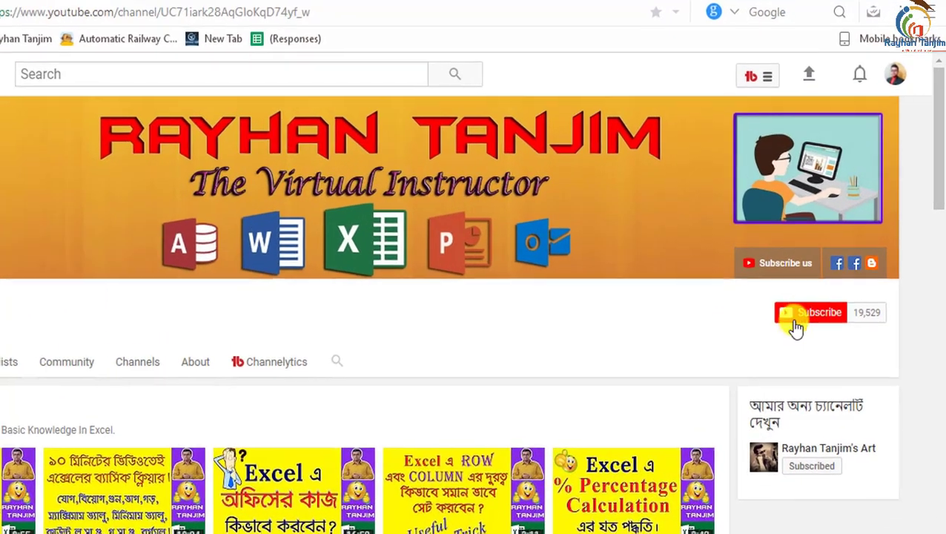
Subscribe to the tutorial channel and set its notifications to All
left_click(829, 289)
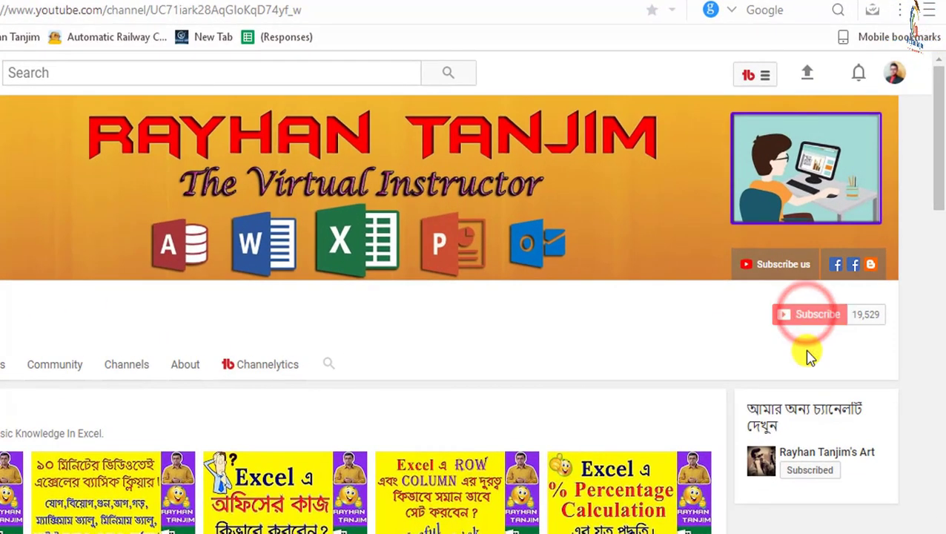
left_click(838, 317)
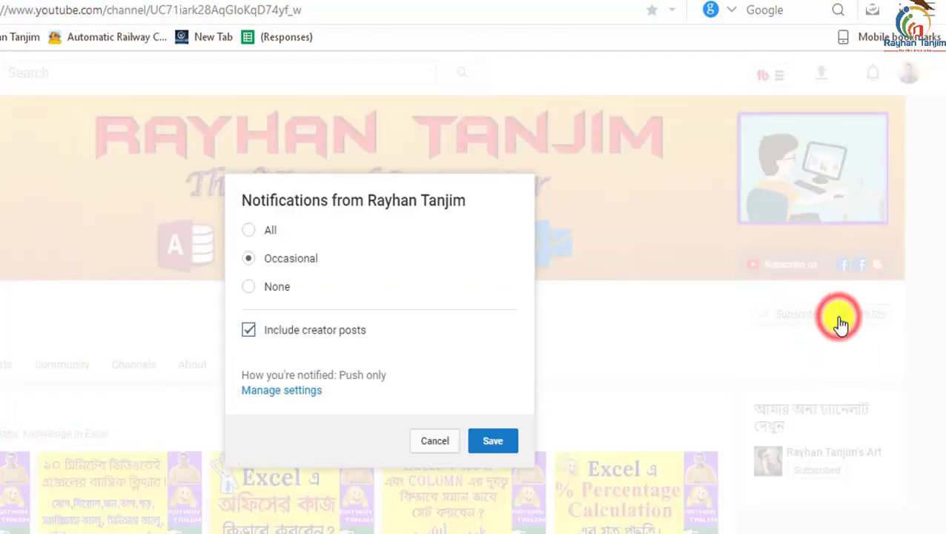
left_click(249, 230)
left_click(502, 442)
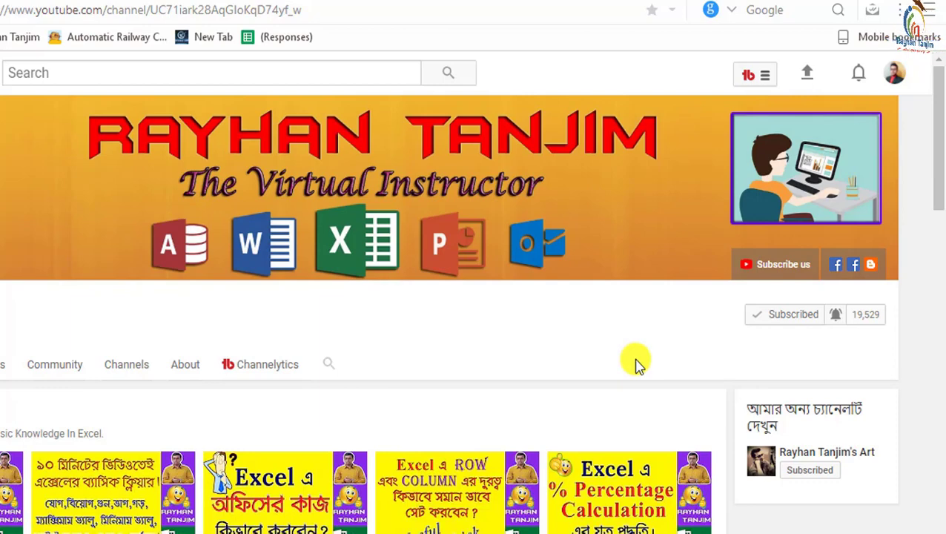
Check the latest upload notifications list, then close it
left_click(862, 75)
scroll(726, 207, "down", 1)
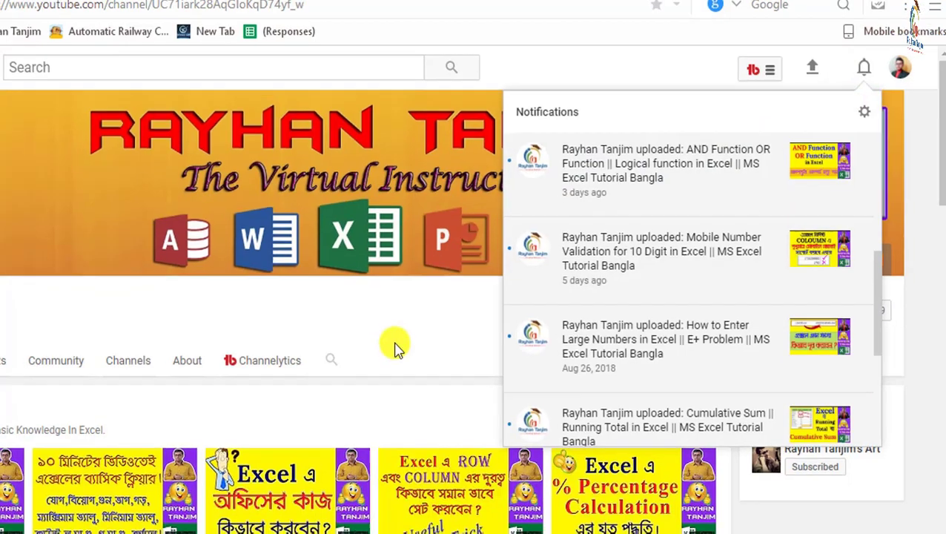
left_click(490, 334)
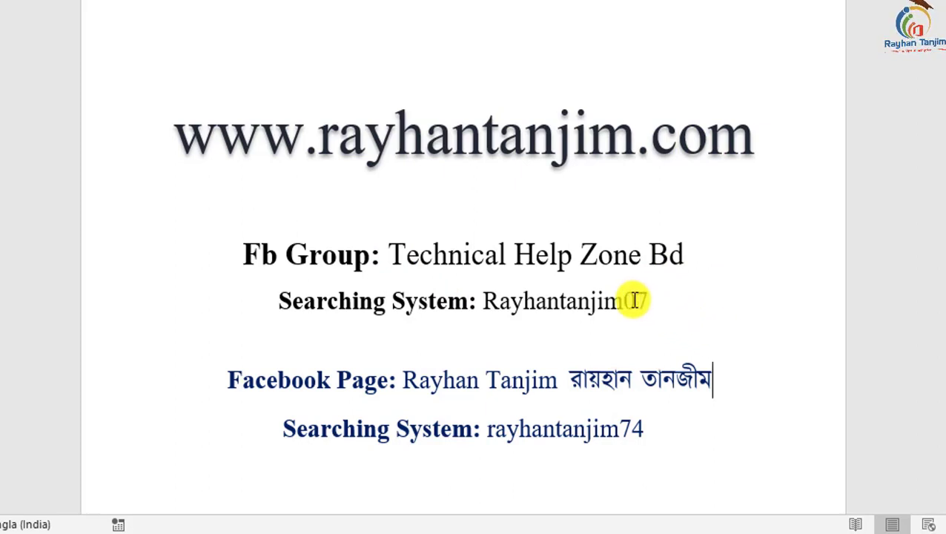
Select, then deselect, the Facebook group and Facebook page search names on the page
left_click_drag(476, 299, 704, 330)
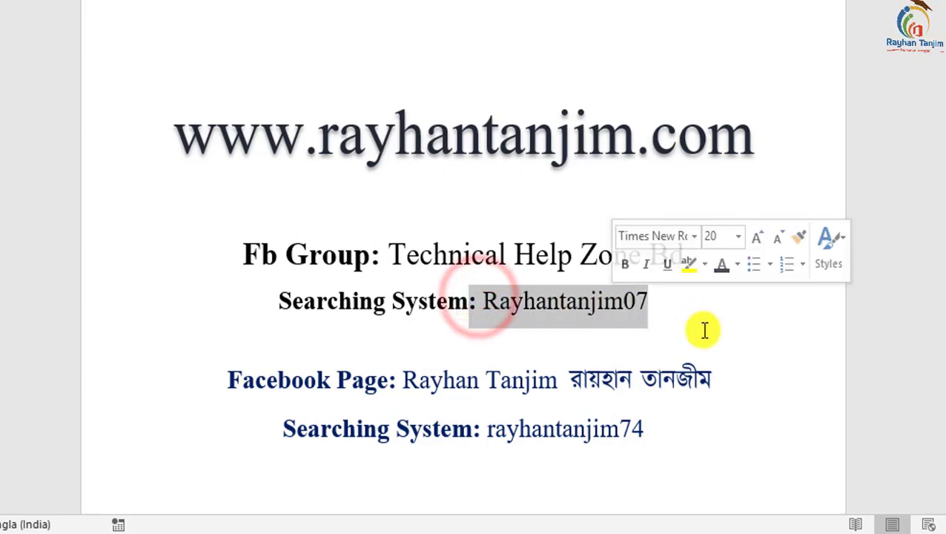
left_click(701, 322)
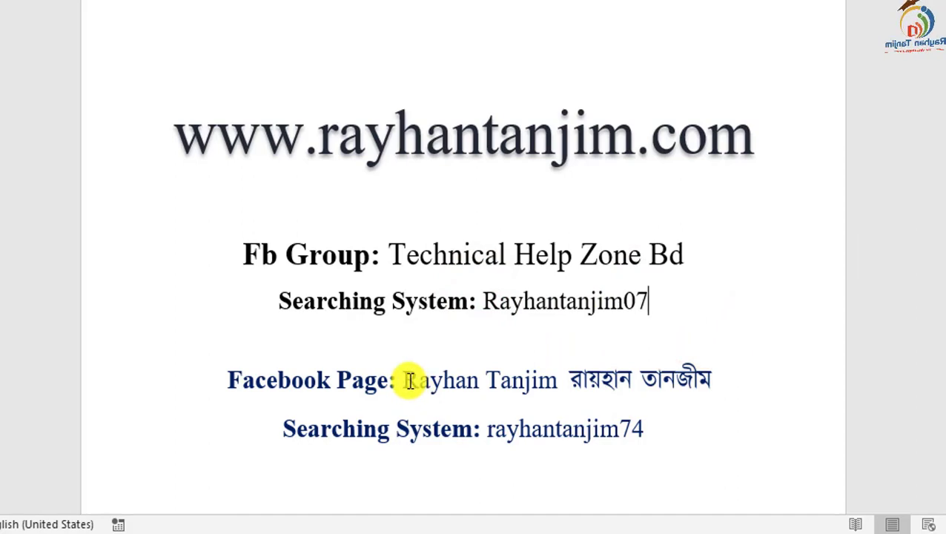
left_click_drag(406, 381, 724, 405)
left_click(725, 404)
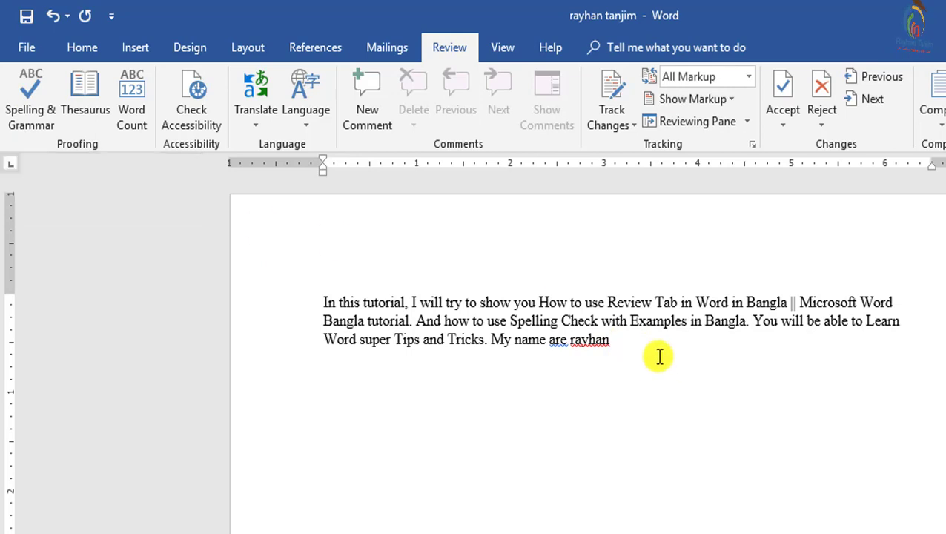
Correct 'My name are' to 'My name is' using the spelling suggestion
right_click(563, 341)
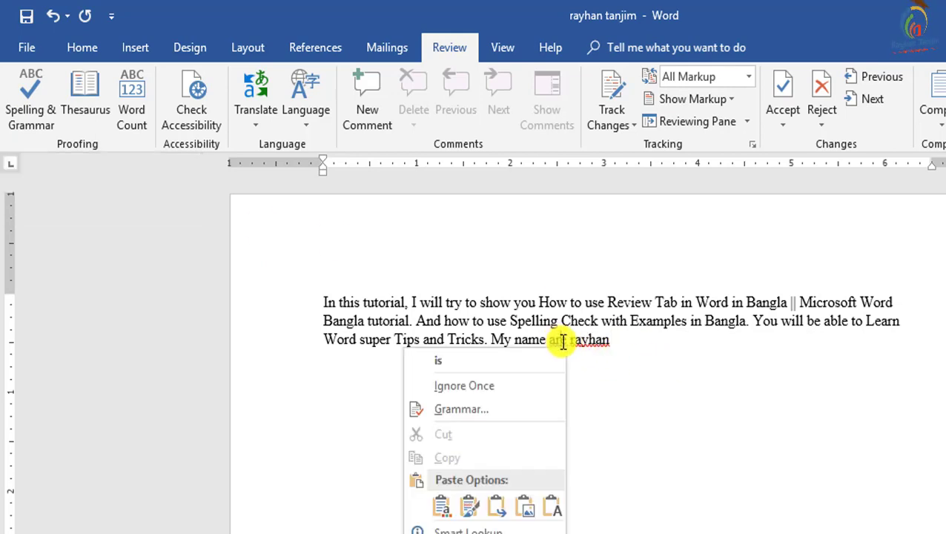
left_click(507, 361)
right_click(582, 341)
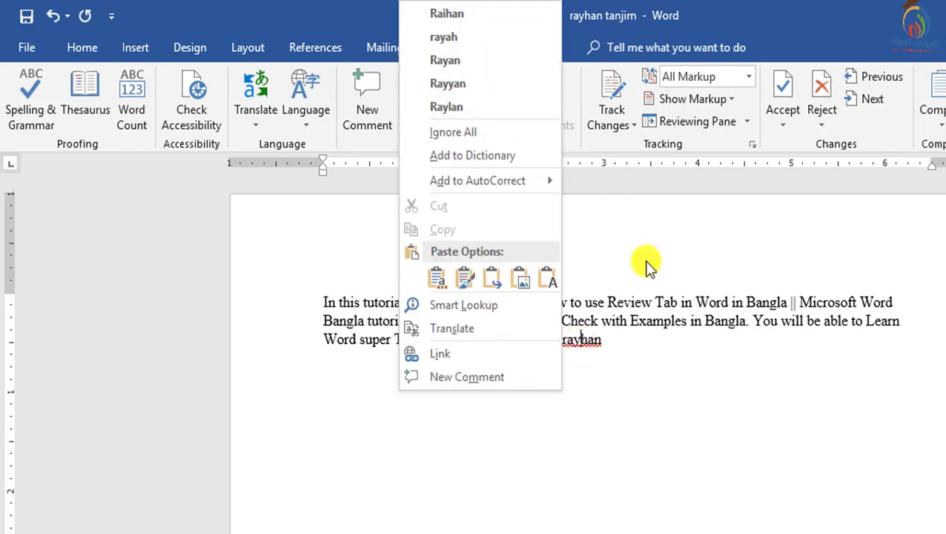
left_click(619, 343)
Ignore All for the author's name, then start a Spelling & Grammar check
left_click_drag(616, 343, 561, 342)
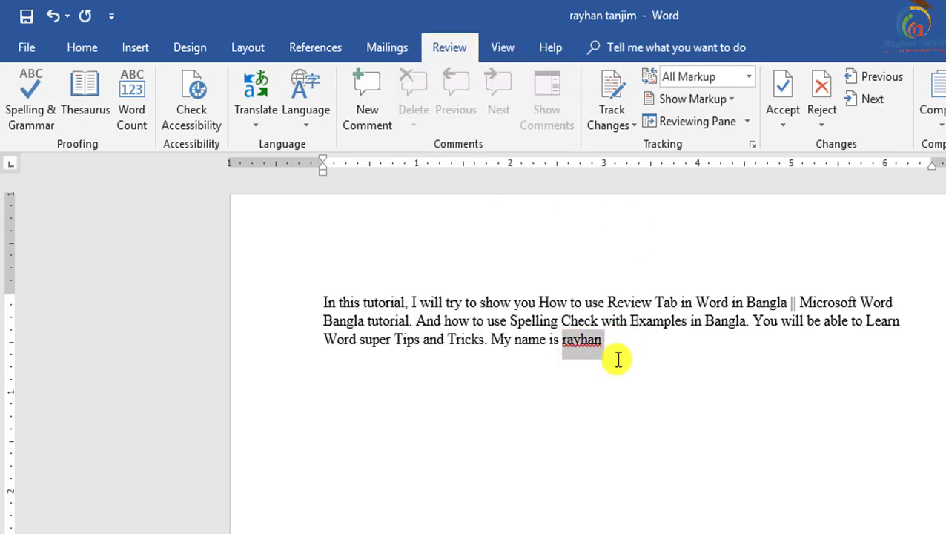
right_click(589, 343)
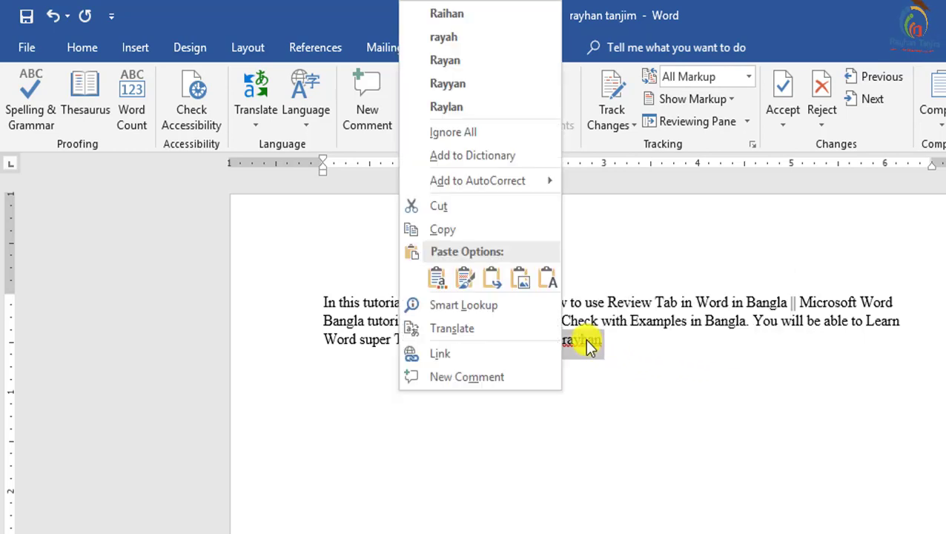
left_click(481, 135)
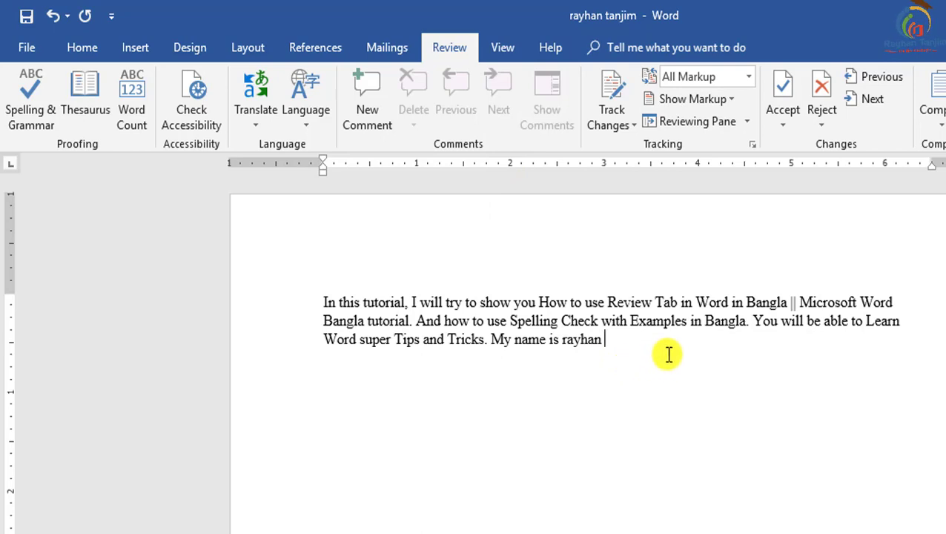
left_click_drag(614, 340, 541, 348)
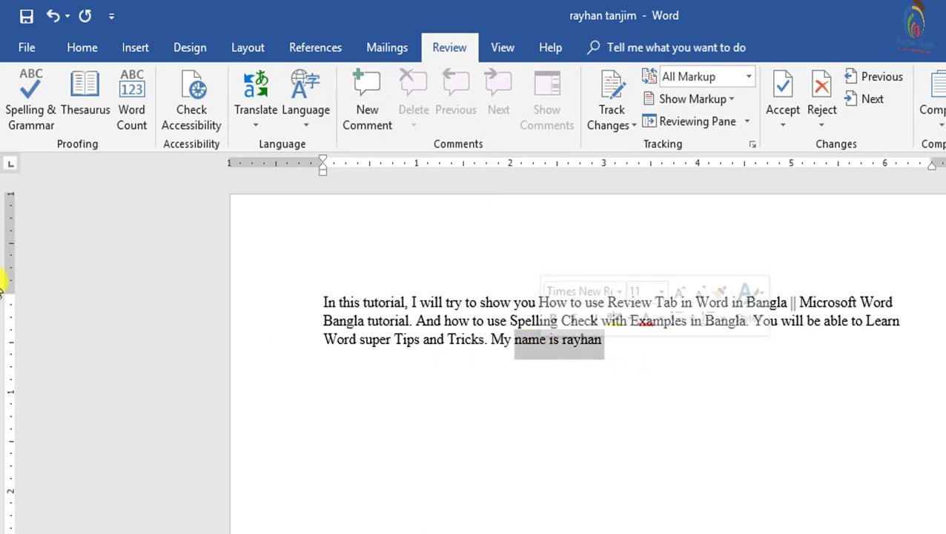
left_click(658, 346)
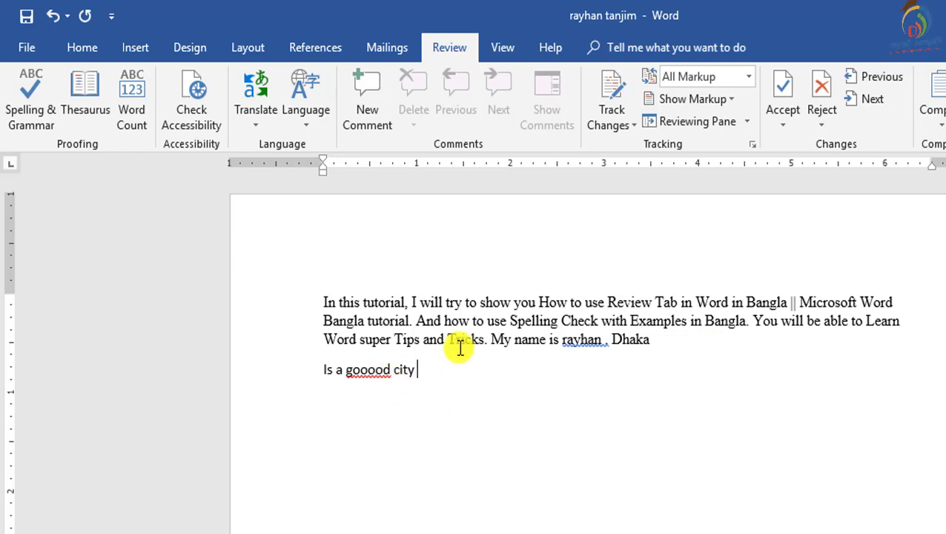
left_click(31, 104)
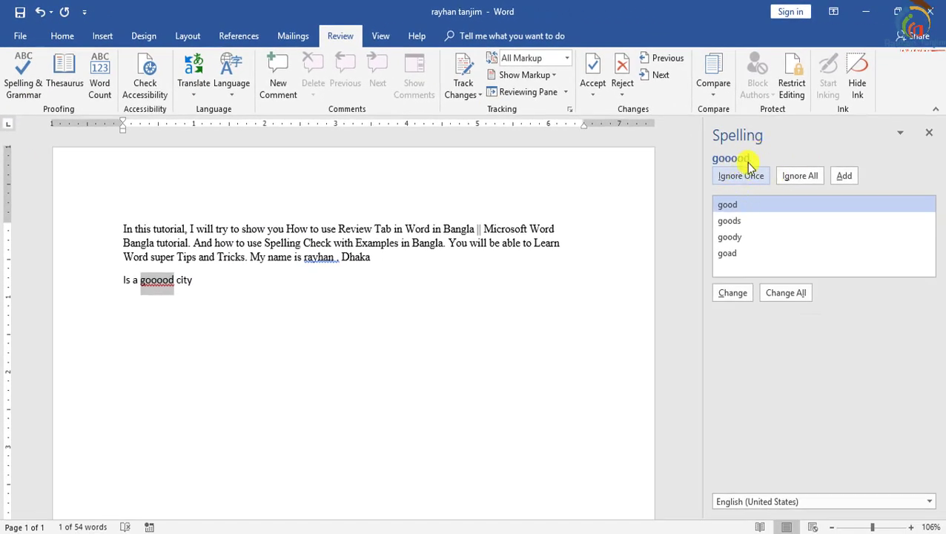
Correct 'gooood' to 'good' and remove the space before the full stop
double_click(749, 208)
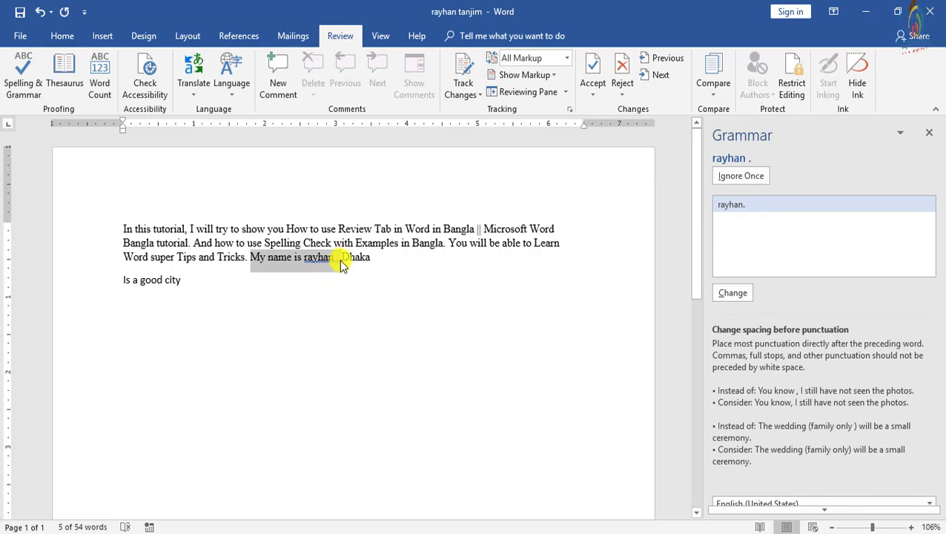
left_click(341, 259)
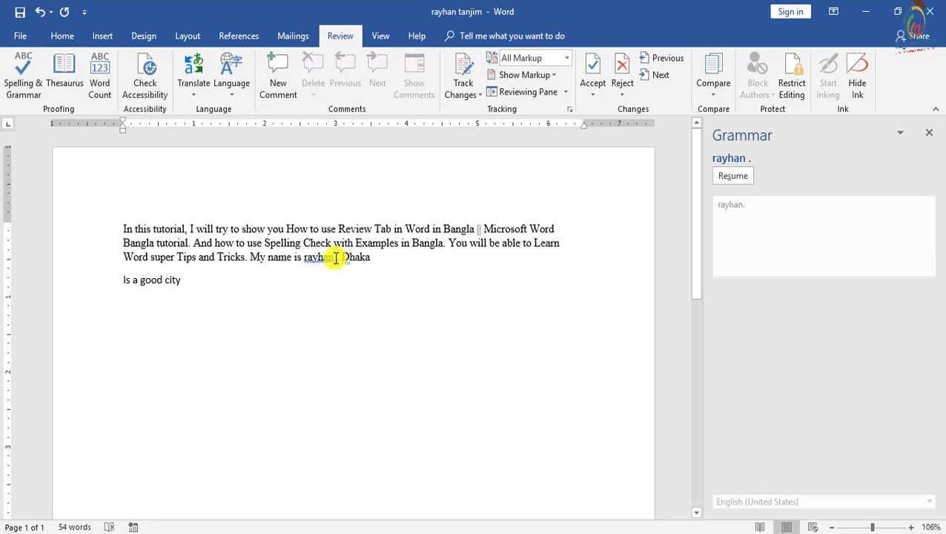
right_click(335, 257)
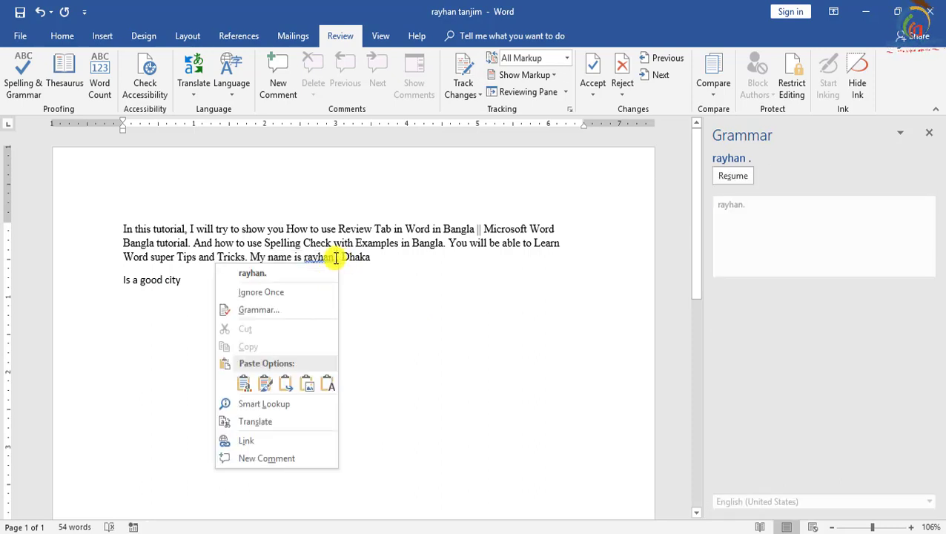
left_click(301, 274)
Put the cursor back before Dhaka and close the Grammar pane
left_click(332, 299)
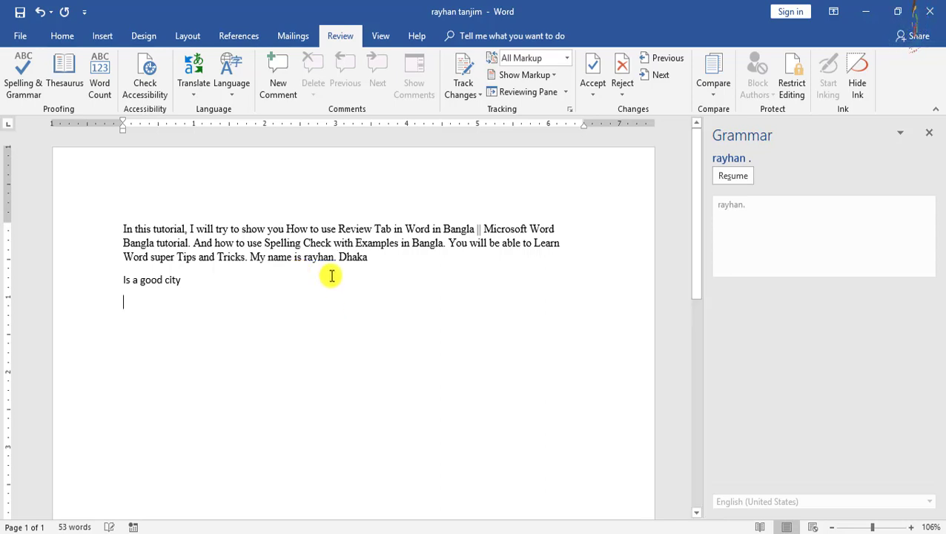
left_click(337, 257)
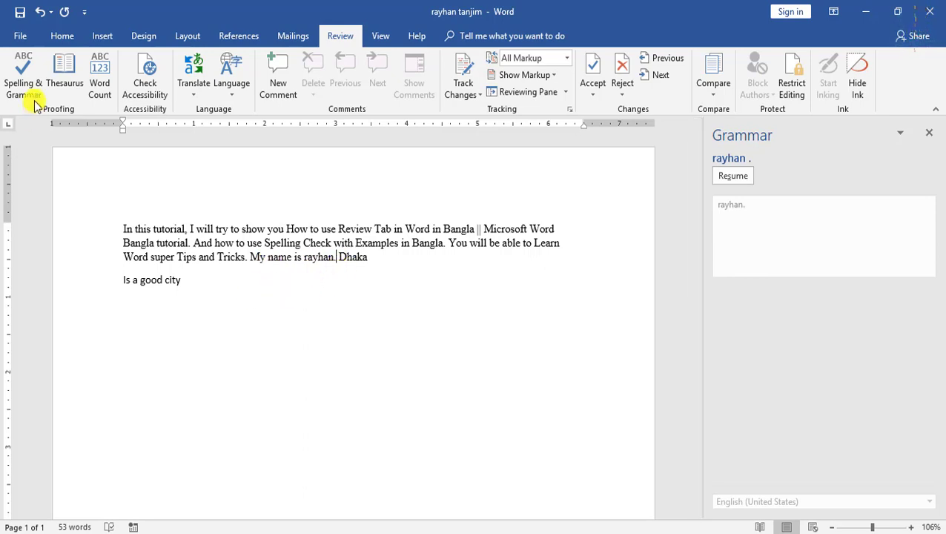
left_click(931, 134)
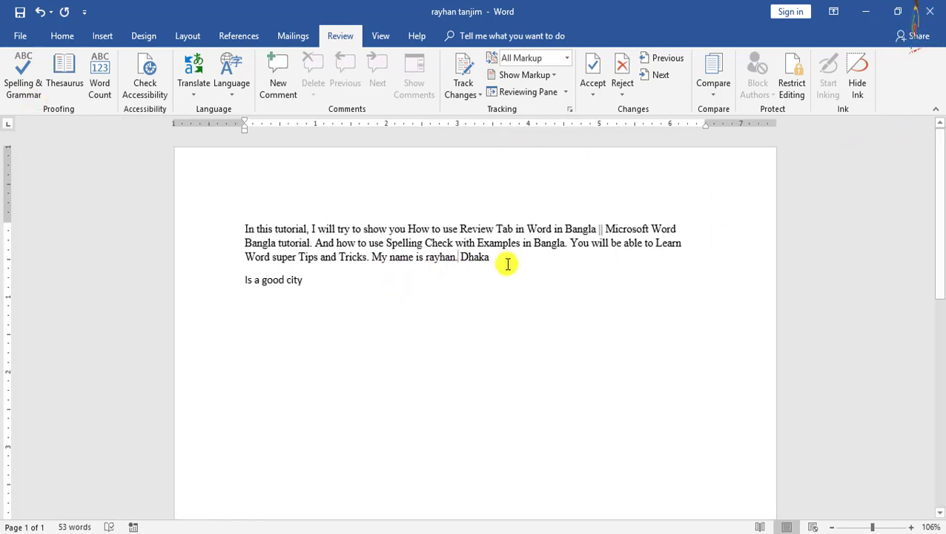
Delete the 'Is a good city' line and look up Thesaurus synonyms for 'Review'
left_click(226, 287)
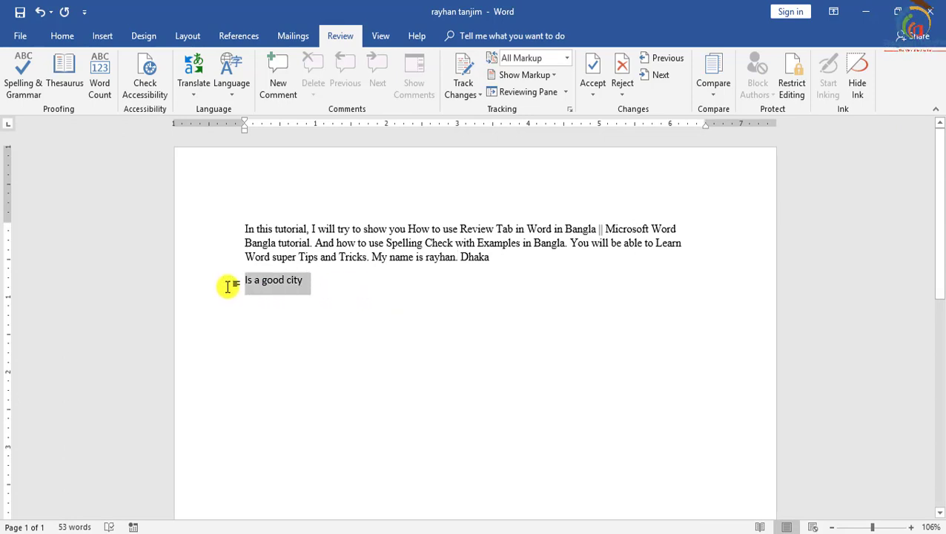
key("BackSpace")
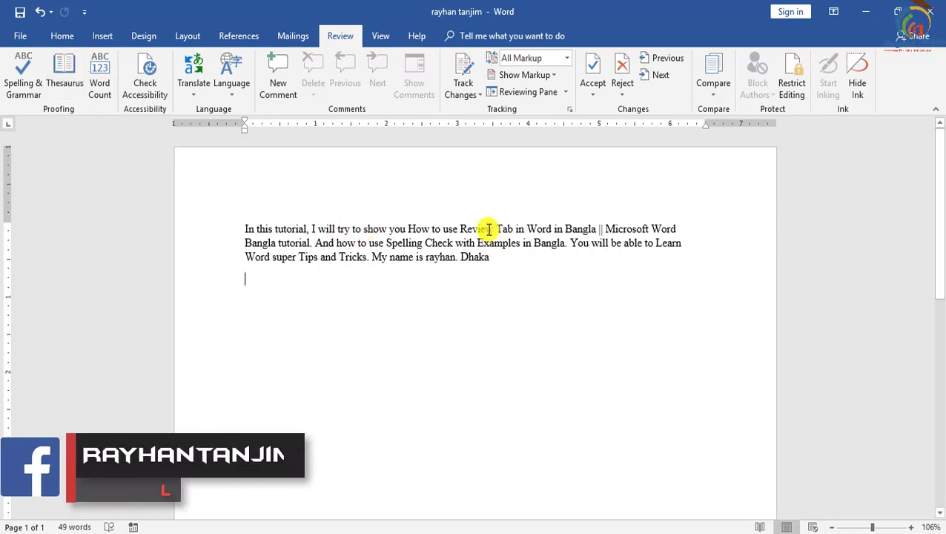
left_click_drag(496, 230, 460, 229)
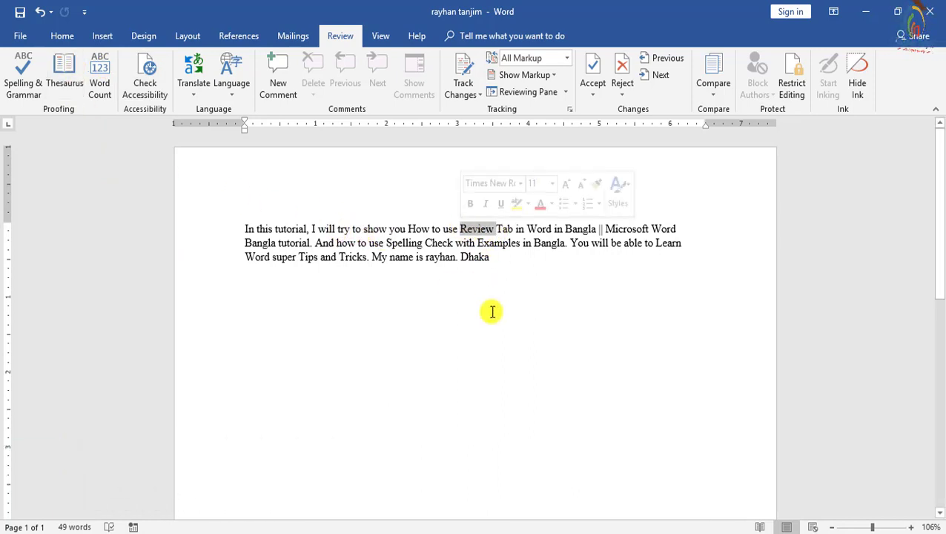
left_click(65, 83)
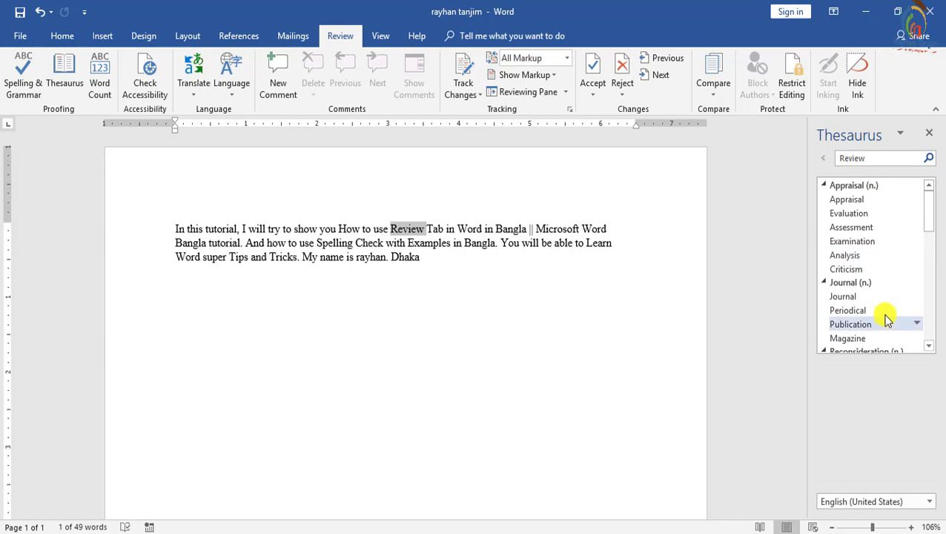
scroll(886, 297, "down", 5)
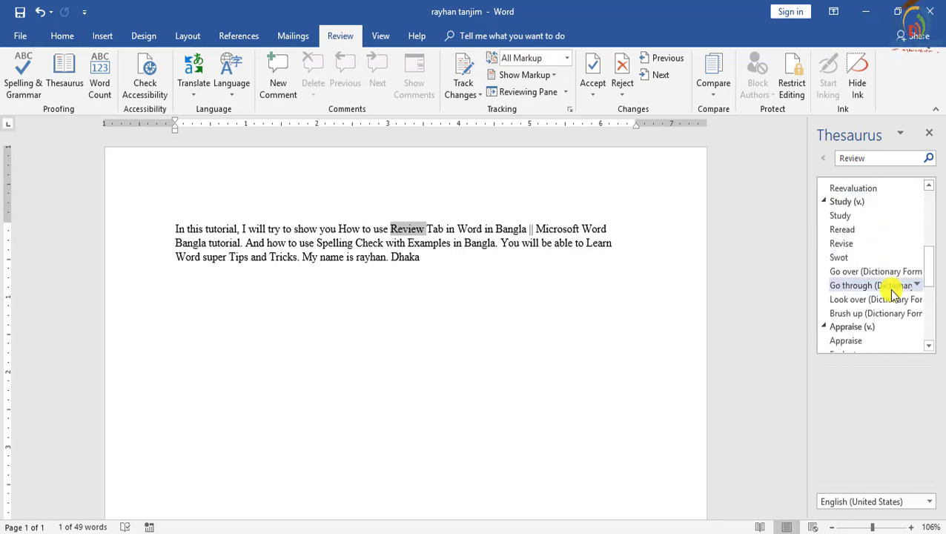
scroll(893, 293, "down", 3)
left_click(481, 261)
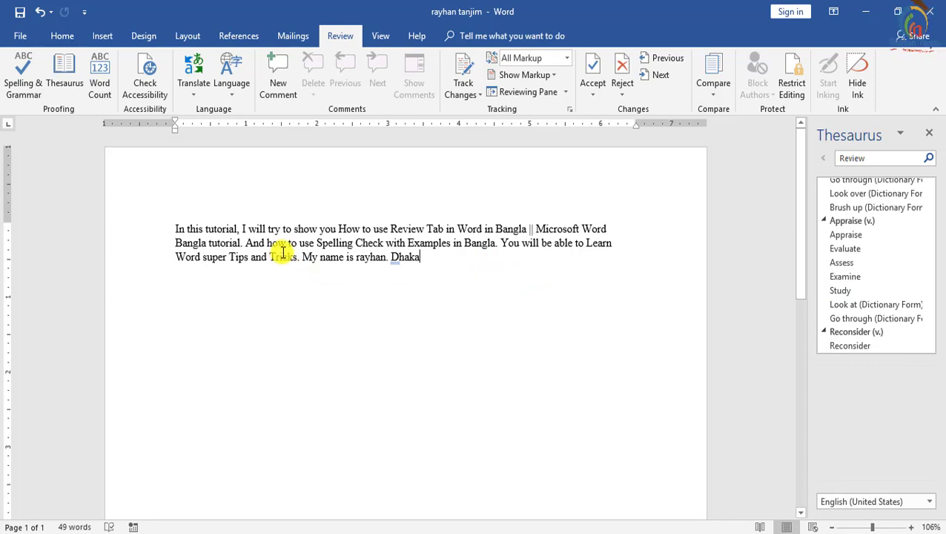
Look up Thesaurus synonyms for 'tutorial'
left_click_drag(239, 228, 208, 229)
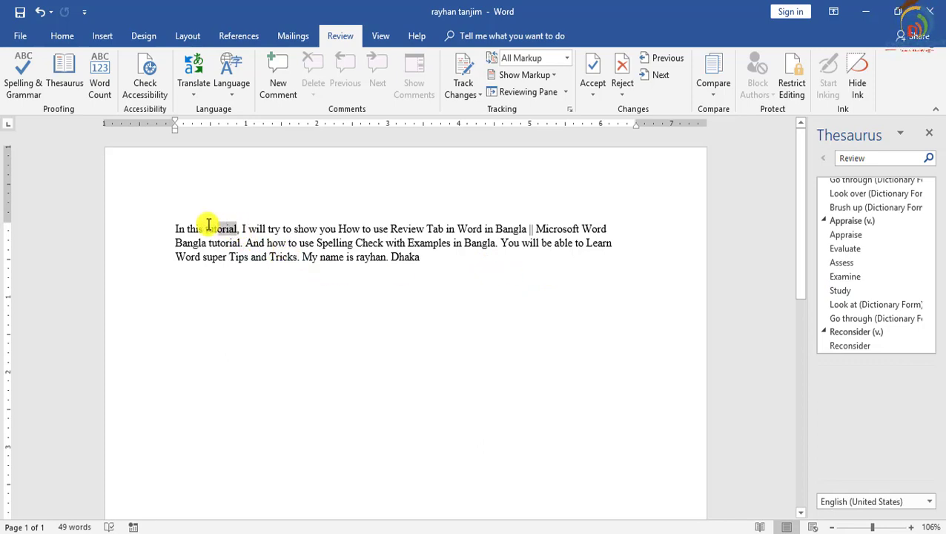
left_click(65, 78)
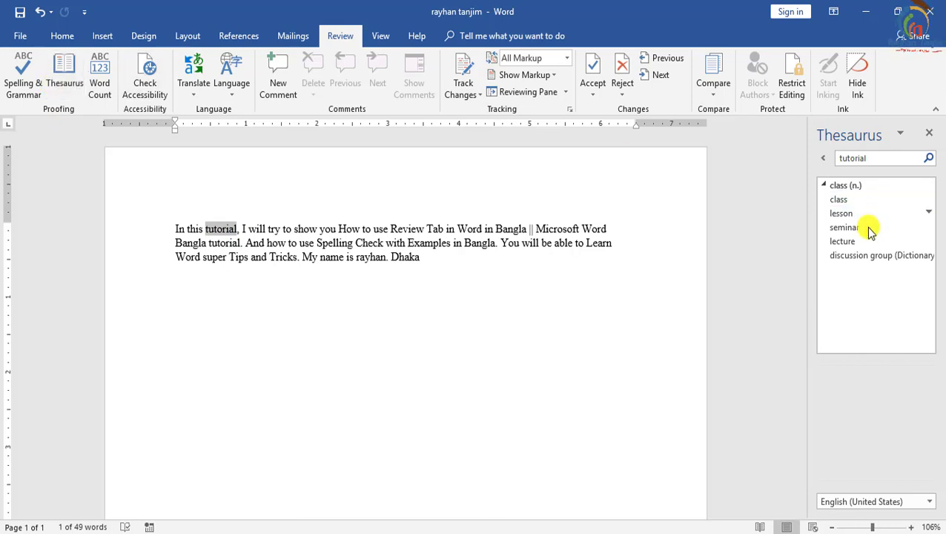
left_click(439, 272)
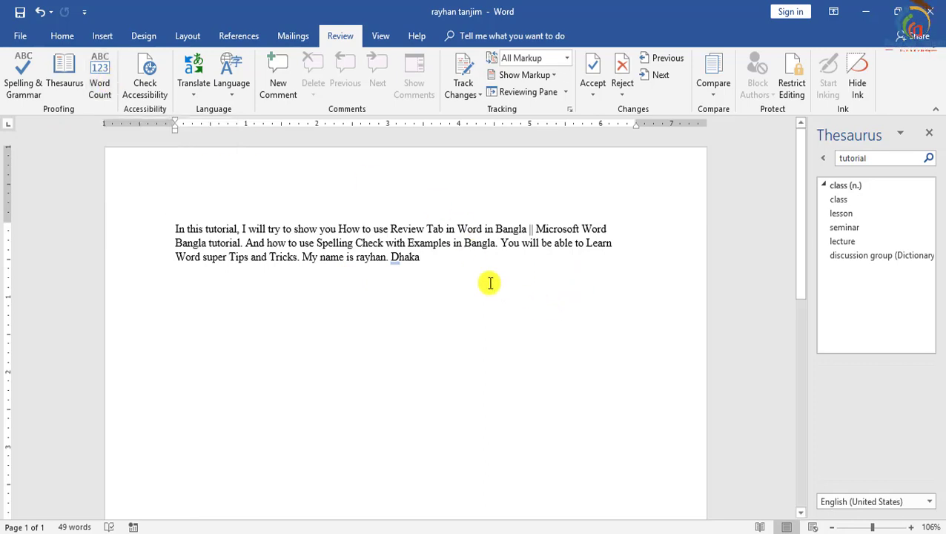
triple_click(152, 210)
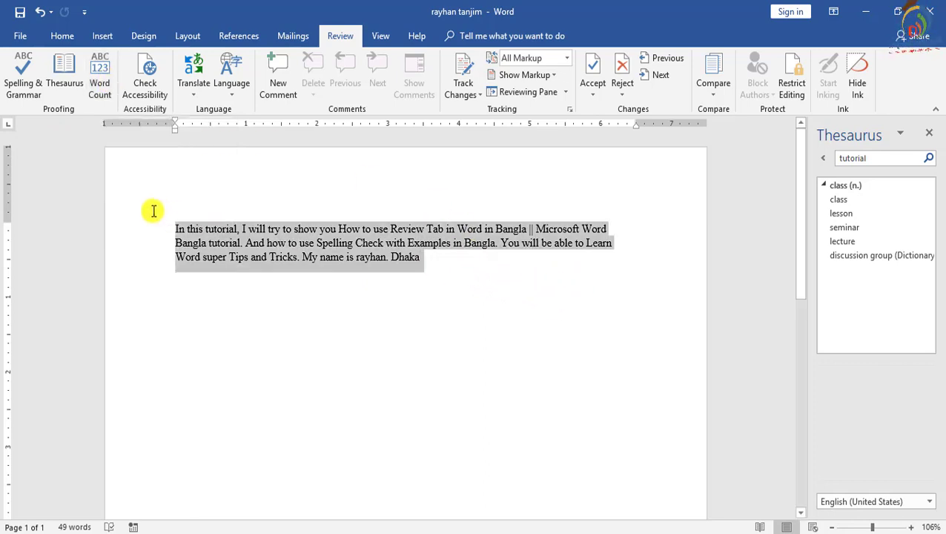
left_click(101, 81)
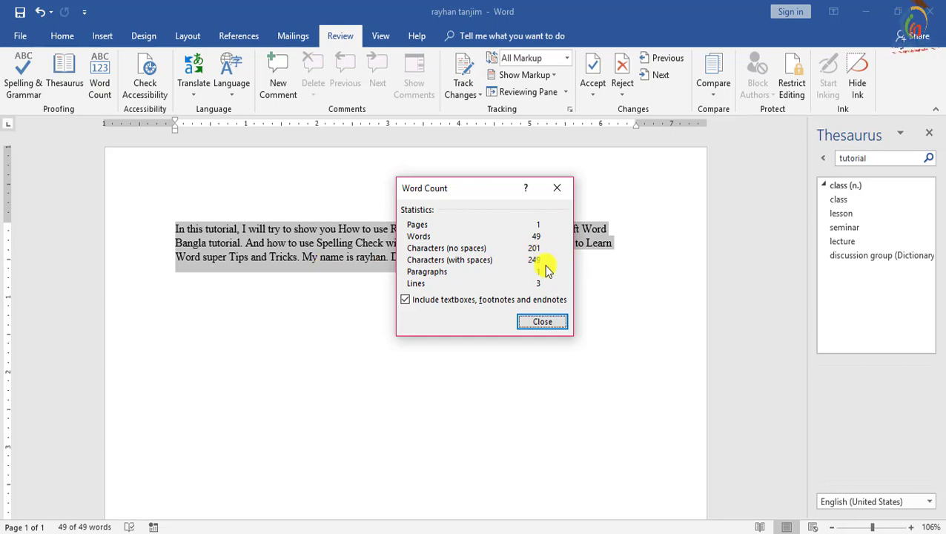
left_click(542, 322)
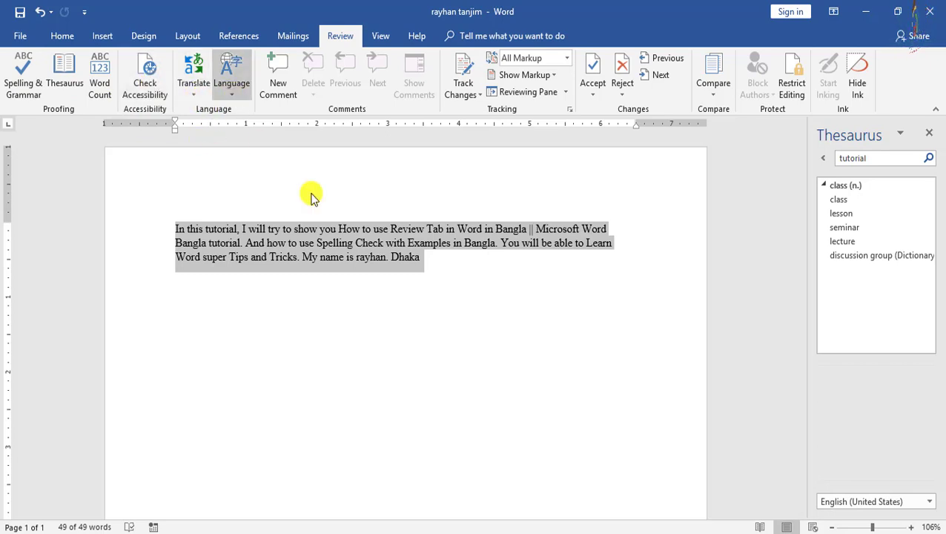
left_click(440, 260)
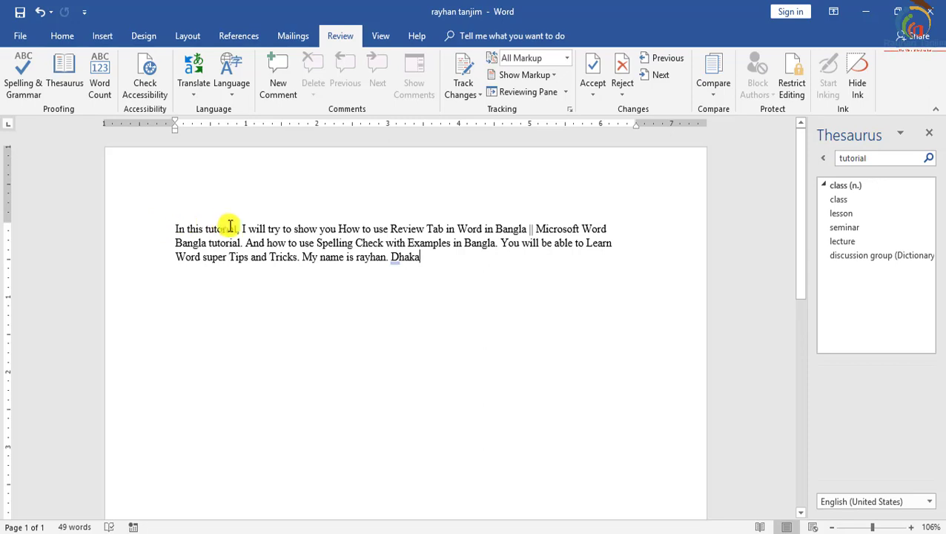
Send the selected phrase 'In this tutorial,' for translation
left_click_drag(239, 226, 152, 219)
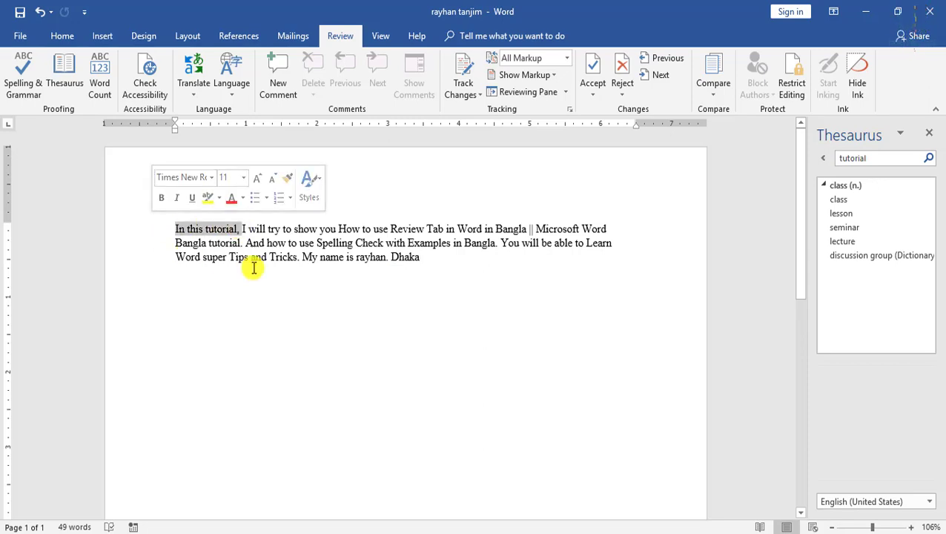
left_click(192, 74)
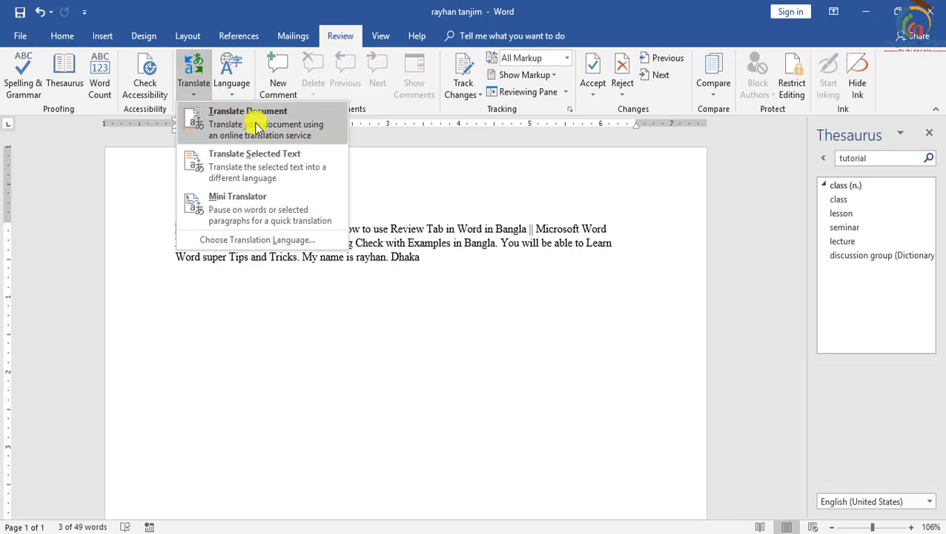
left_click(231, 159)
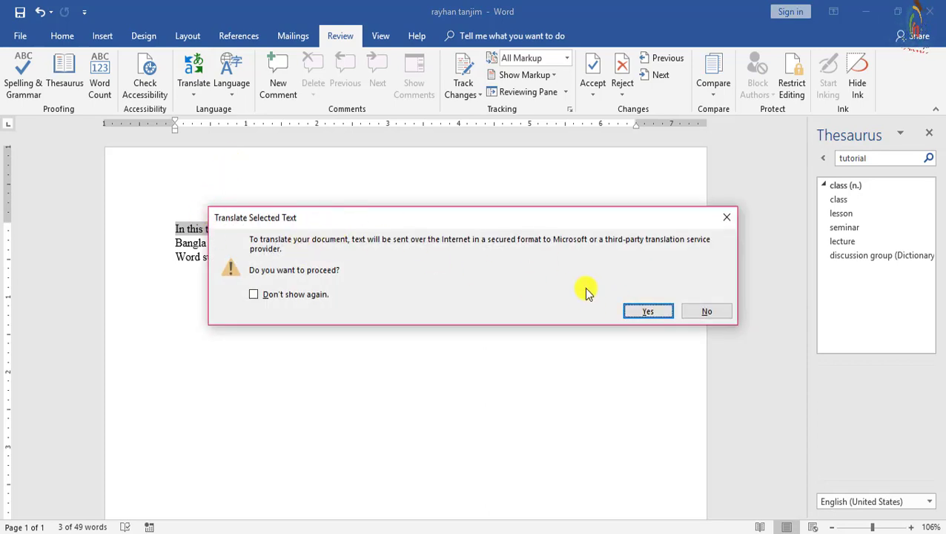
left_click(644, 311)
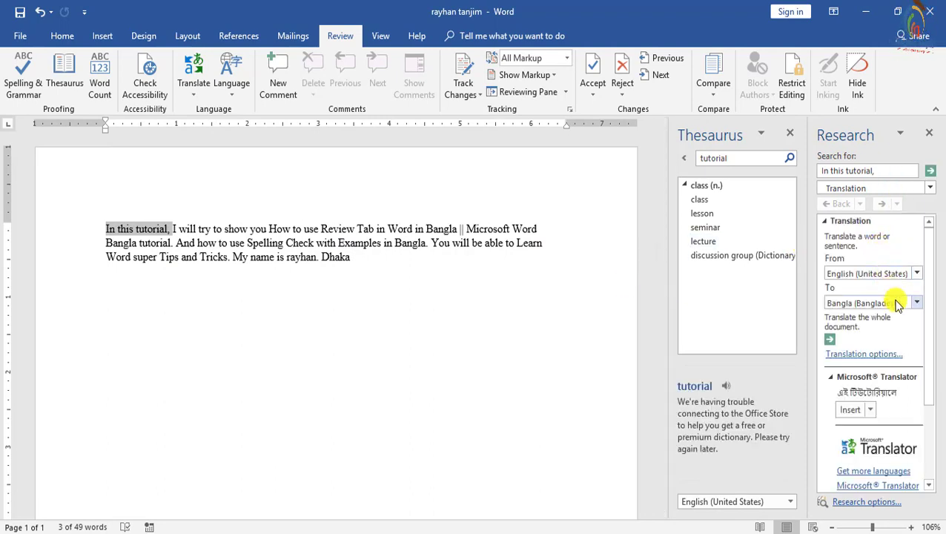
Keep Bangla (Bangladesh) as the target language, close the Research pane, and show Language options
left_click(912, 303)
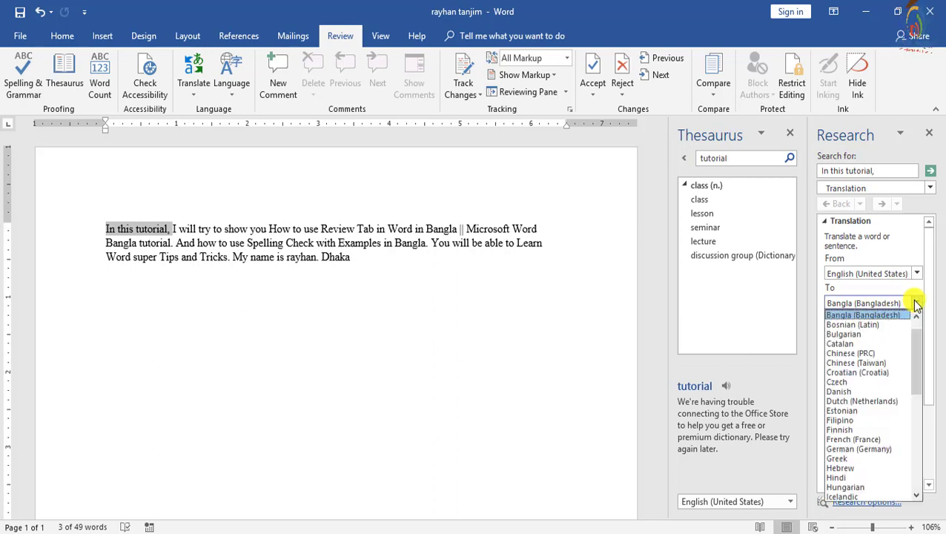
left_click(908, 300)
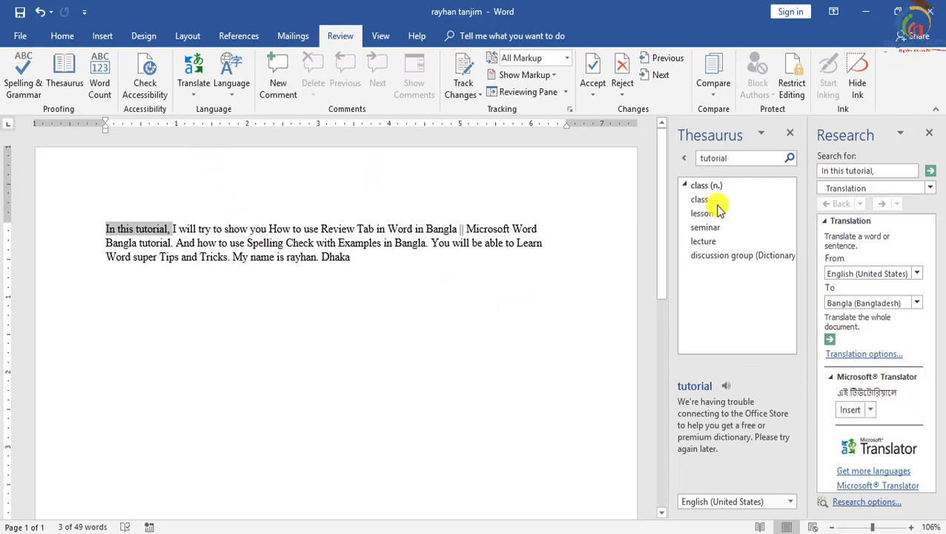
left_click(929, 133)
left_click(236, 99)
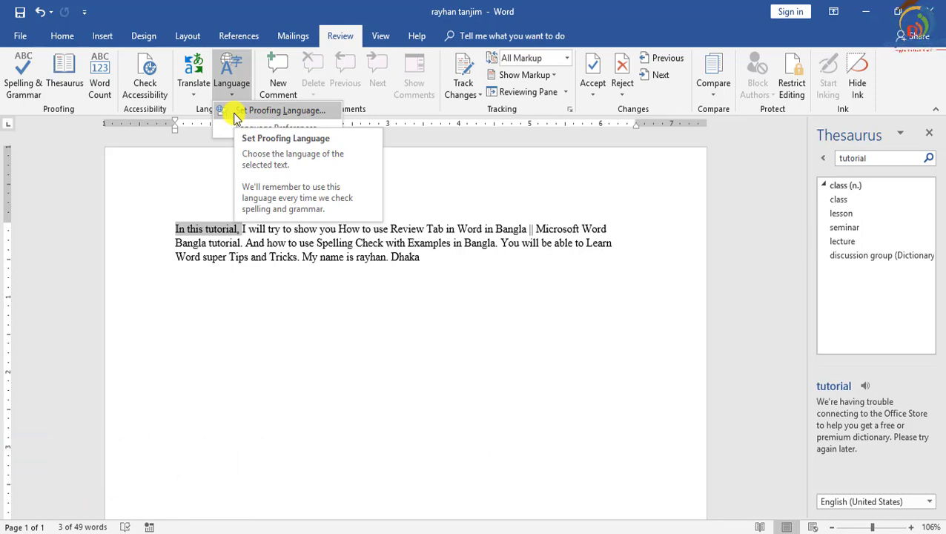
Dismiss the language options and place the cursor after Dhaka
left_click(448, 264)
left_click(392, 230)
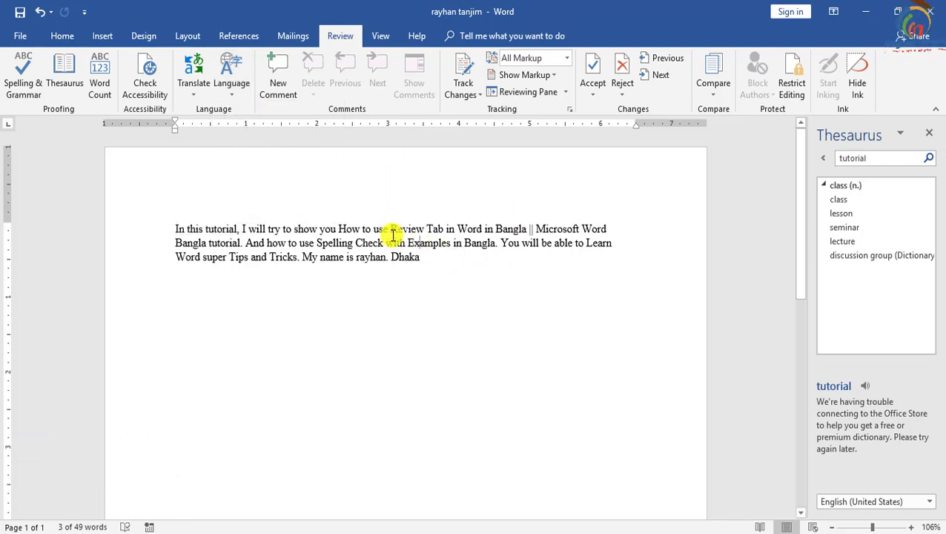
left_click_drag(340, 228, 453, 228)
left_click(241, 96)
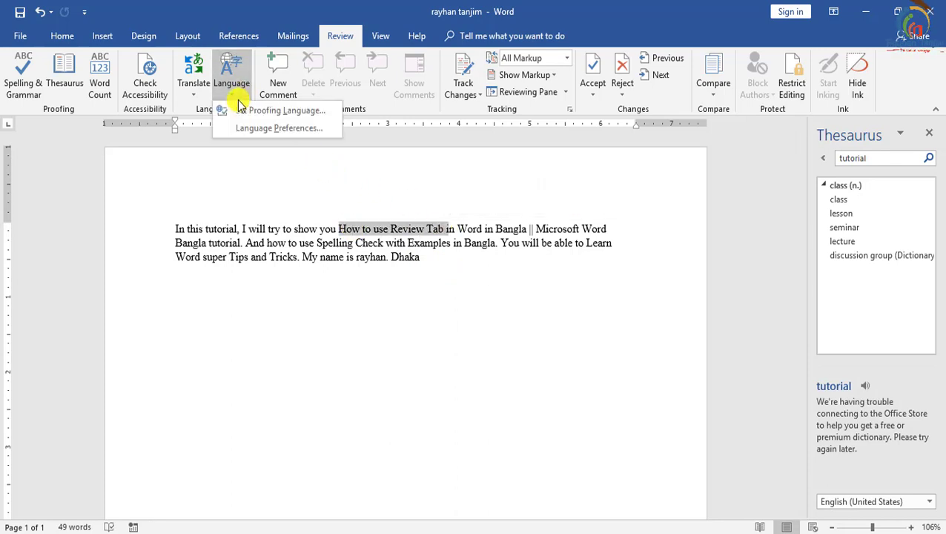
left_click(238, 100)
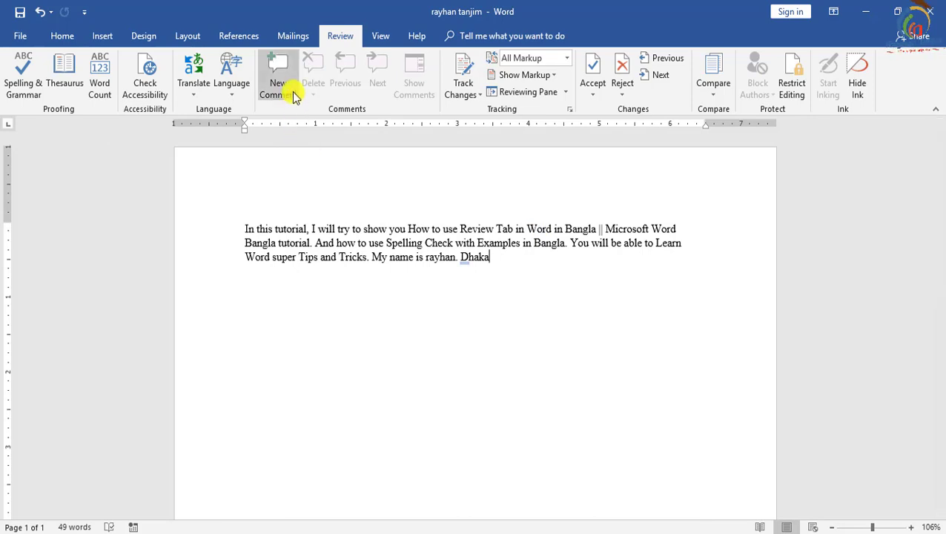
left_click(510, 259)
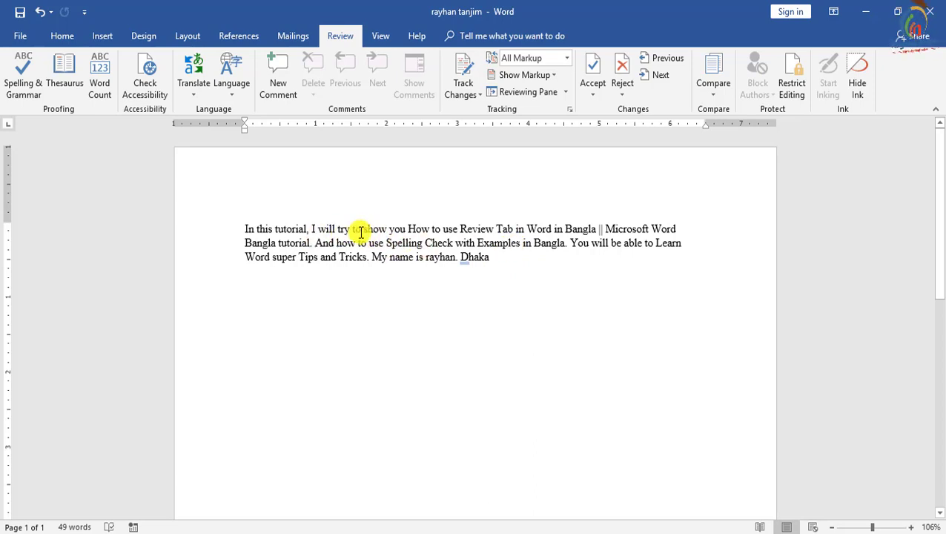
Add the comment 'You need to do' on 'I will try'
left_click_drag(351, 230, 318, 231)
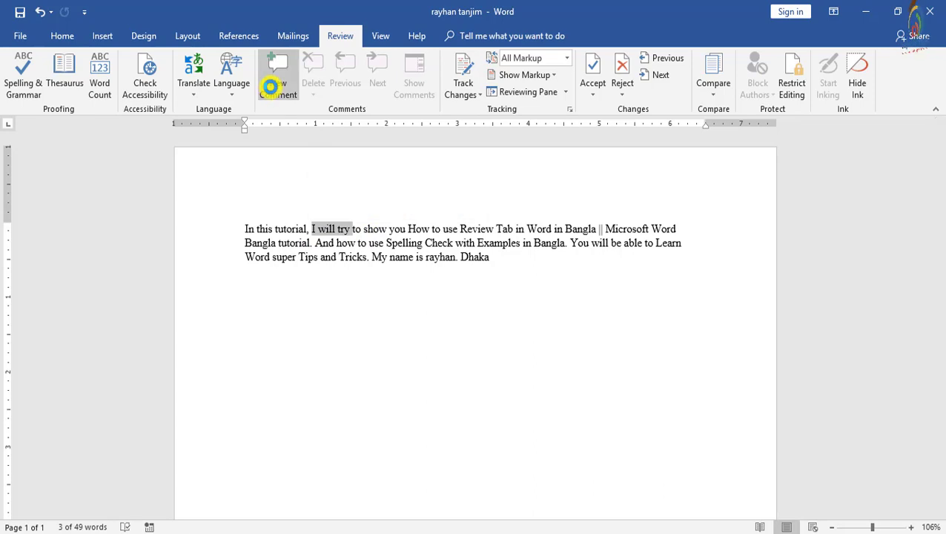
left_click(270, 88)
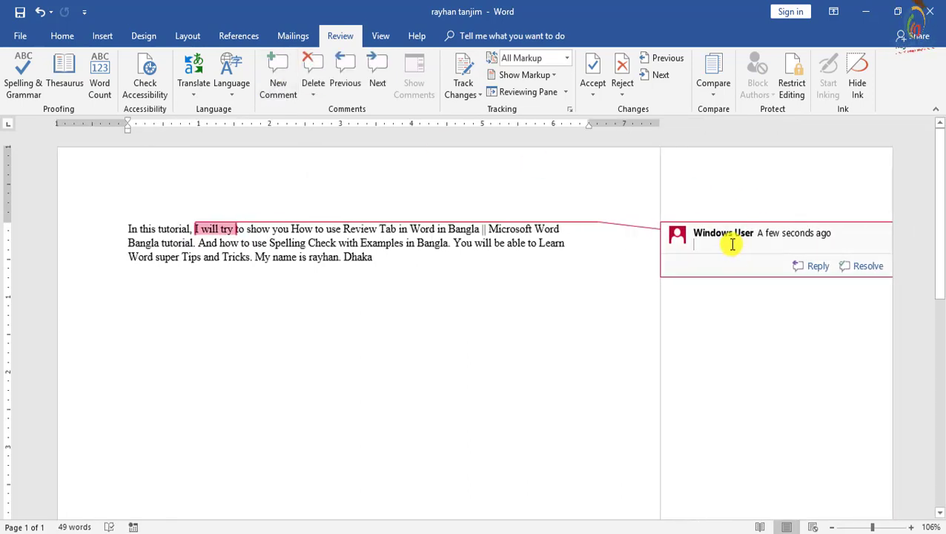
type("You need to do")
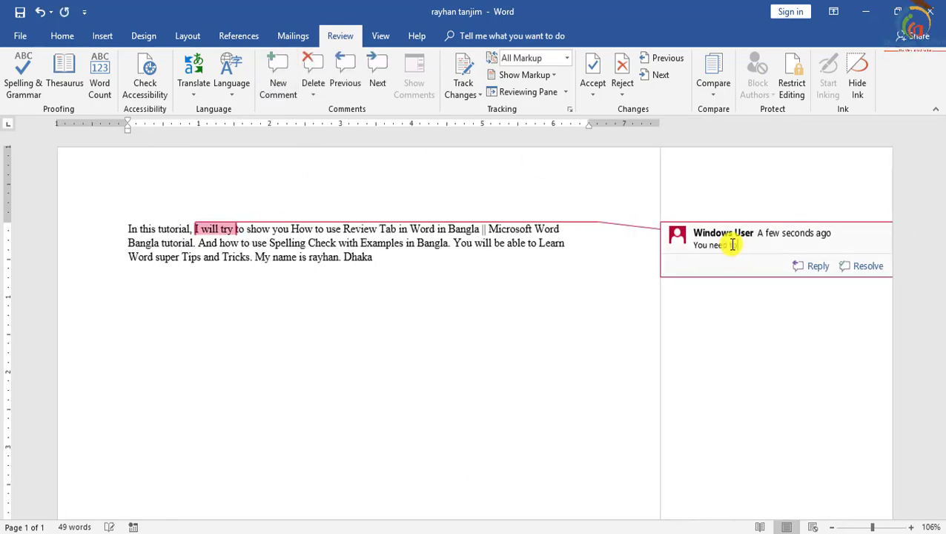
left_click(411, 261)
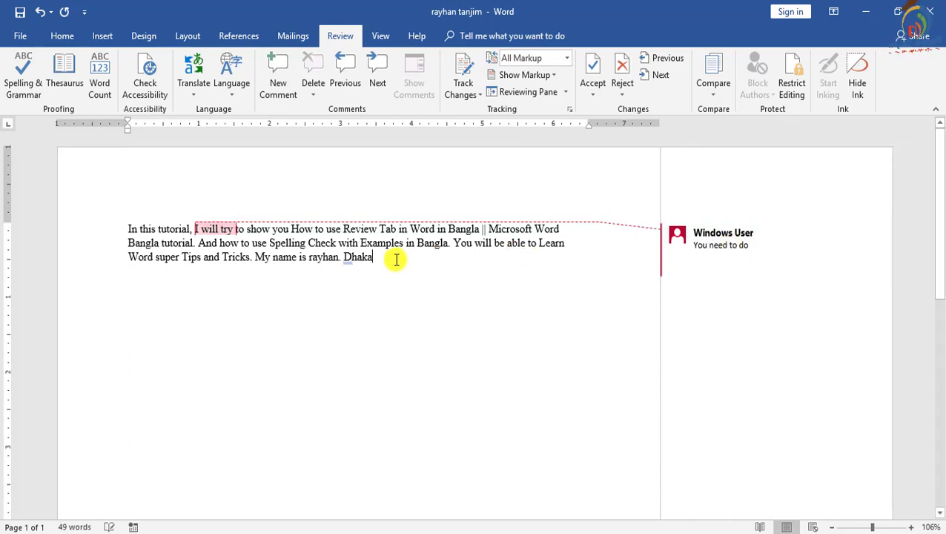
Add the comment 'Dhaka is the capital of bd' on 'Dhaka'
left_click(278, 84)
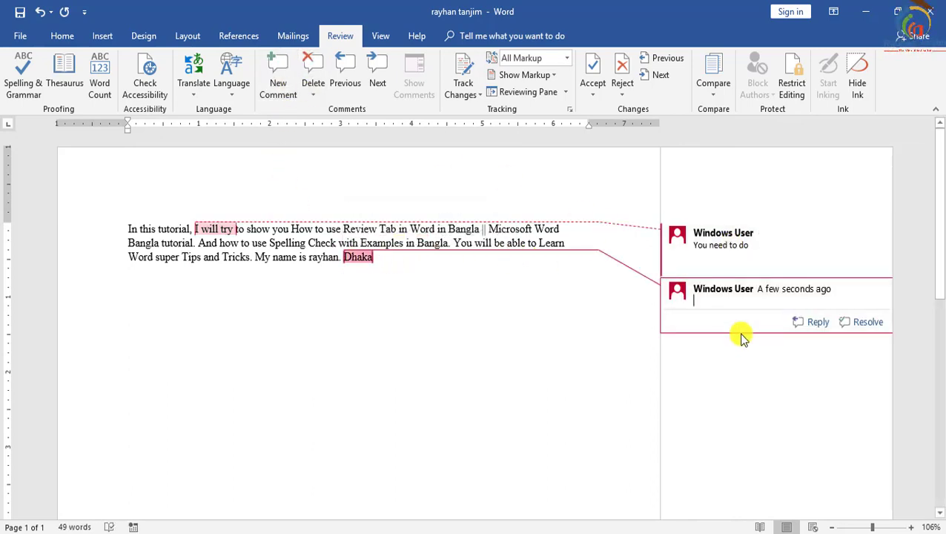
type("Dhaka is the capital of bd")
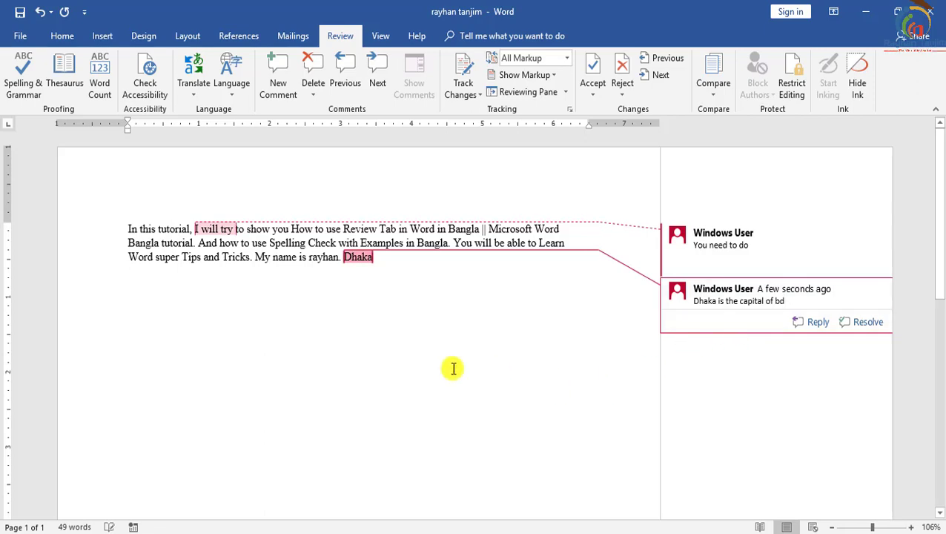
left_click(395, 327)
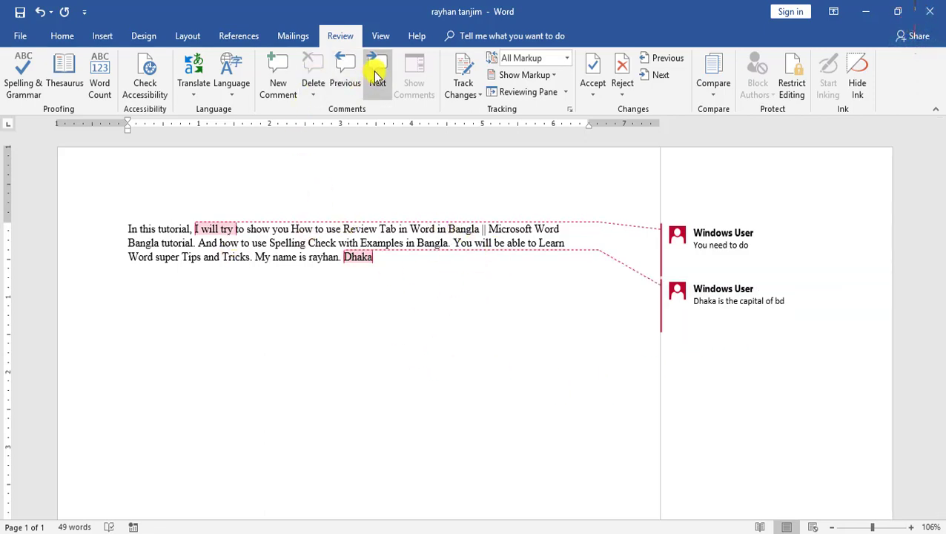
Step through the comments with Previous/Next and delete 'You need to do' and the Dhaka comment
left_click(347, 72)
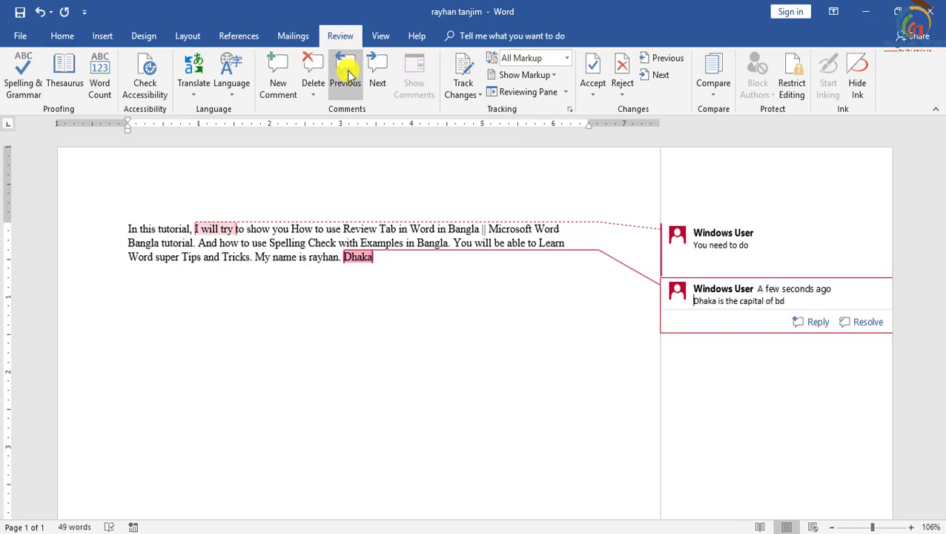
left_click(377, 72)
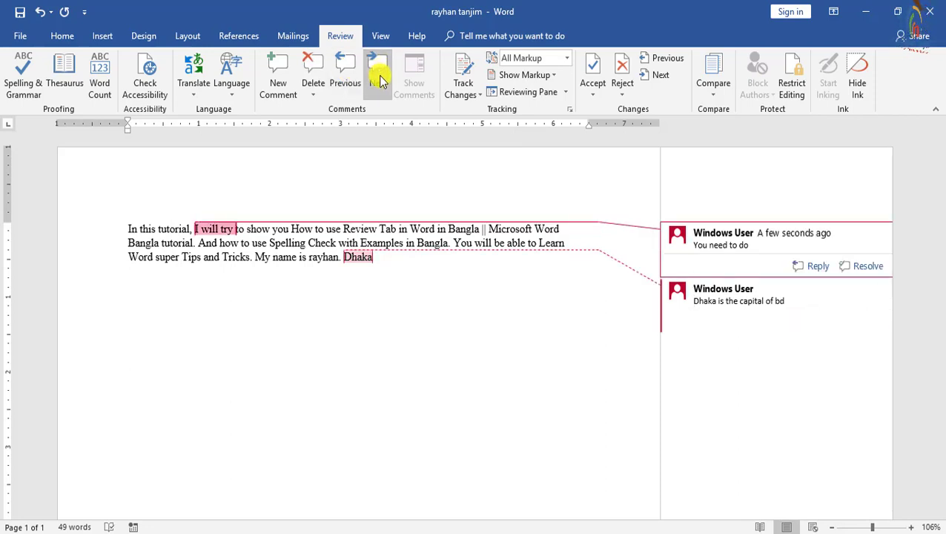
left_click(313, 68)
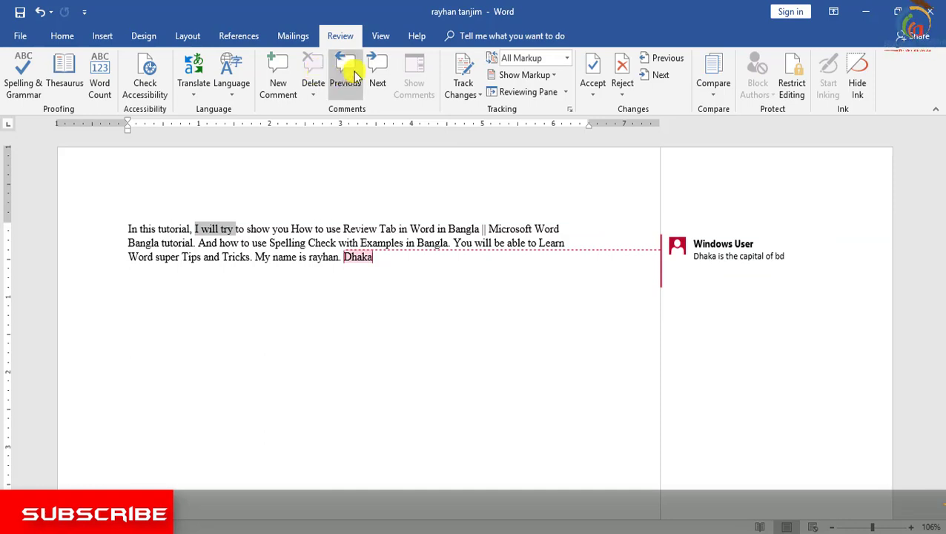
left_click(384, 70)
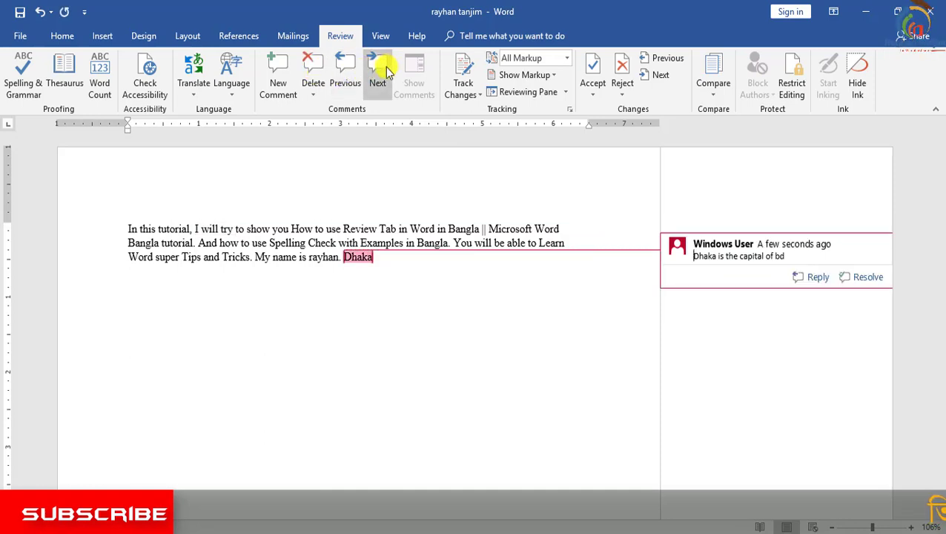
left_click(312, 65)
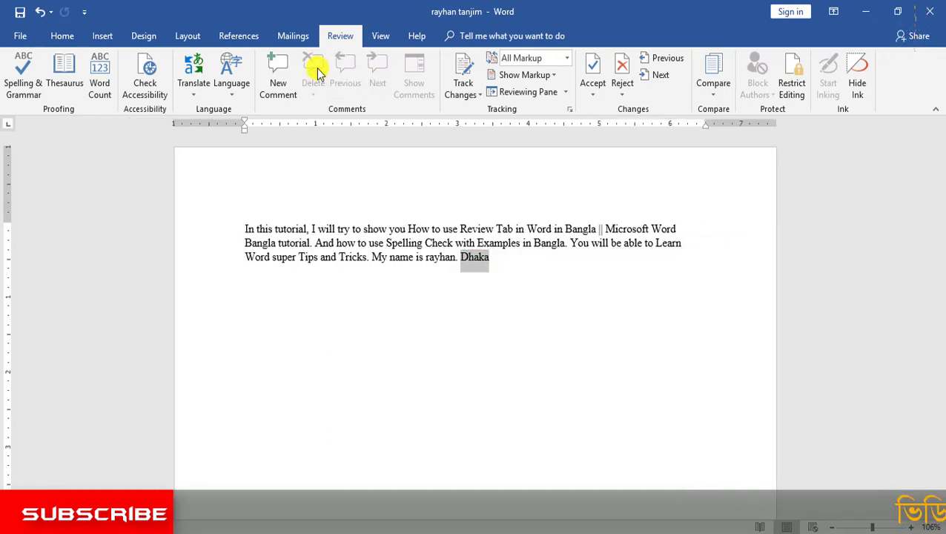
left_click(502, 264)
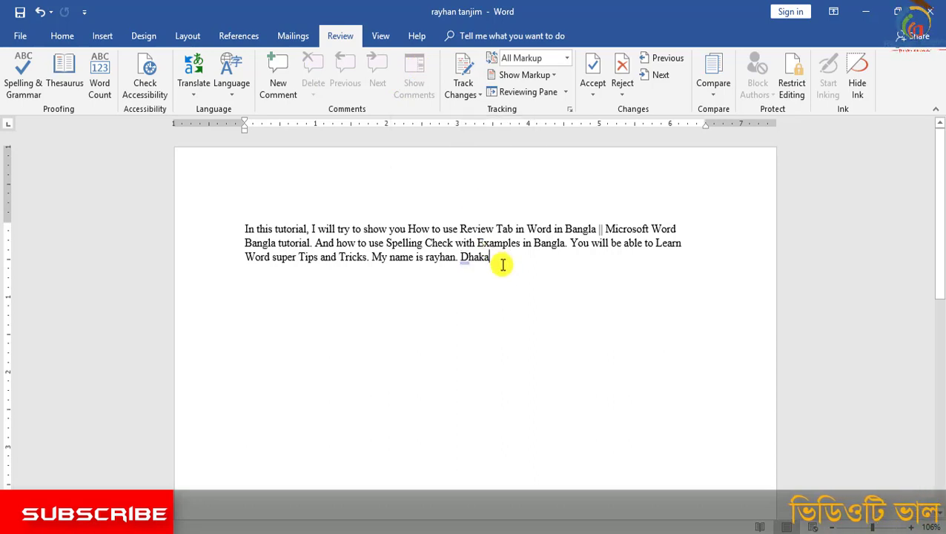
key("ctrl+z")
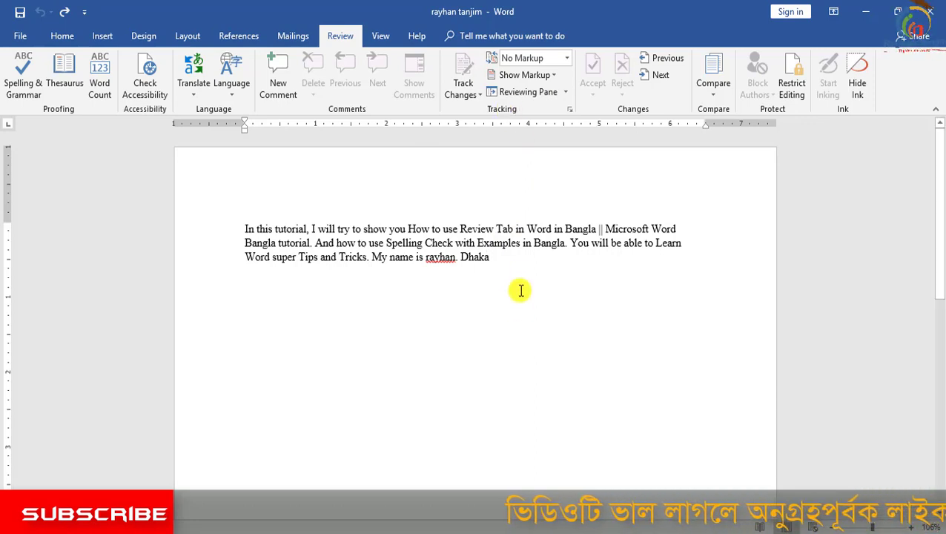
Select the whole three-line paragraph twice, clearing the selection each time
left_click_drag(482, 258, 245, 228)
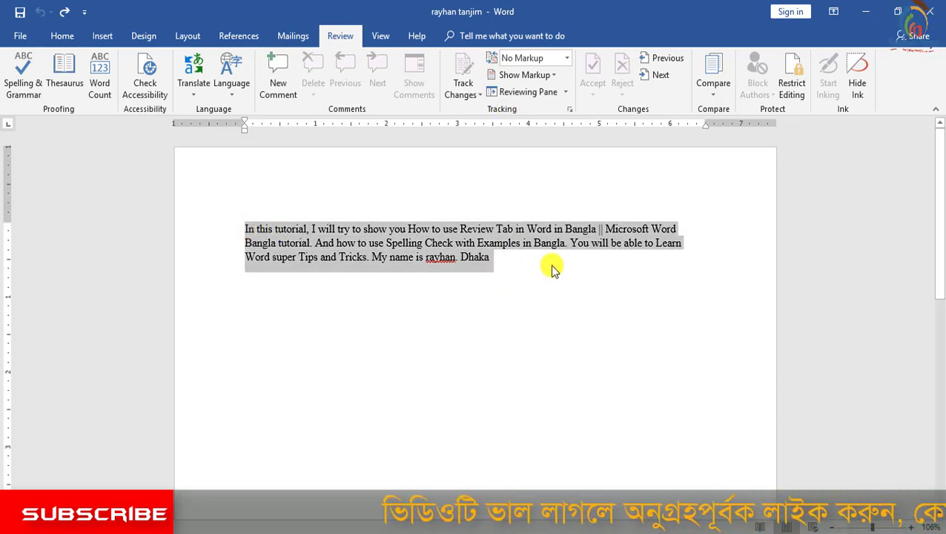
left_click(510, 257)
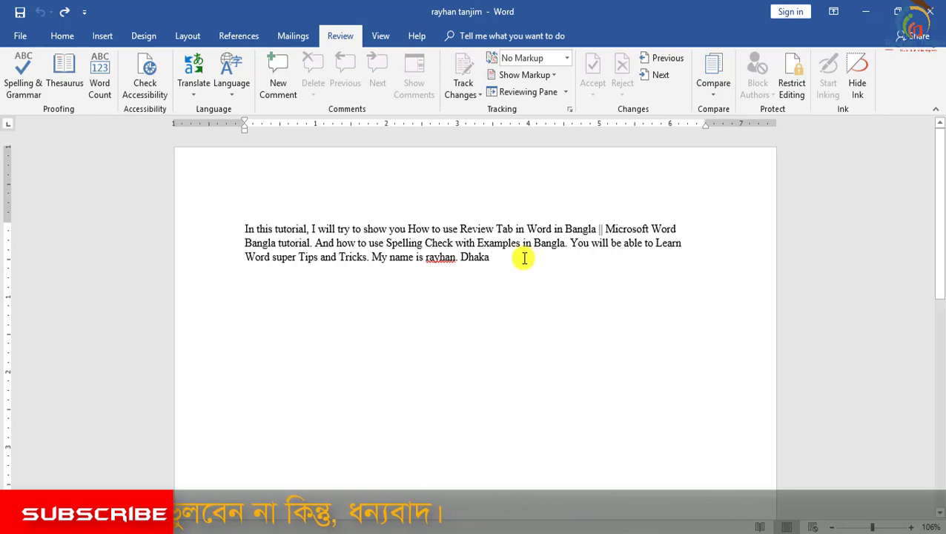
left_click_drag(490, 257, 243, 227)
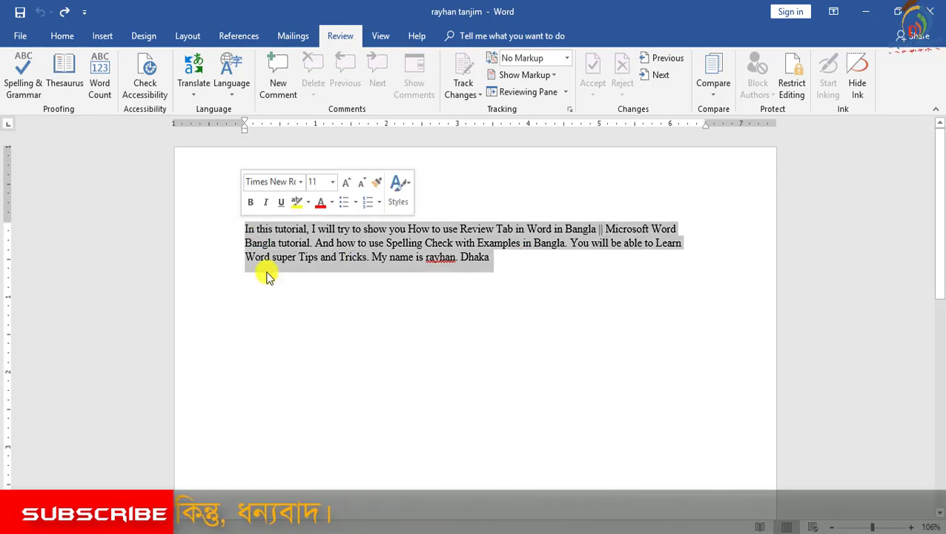
left_click(516, 268)
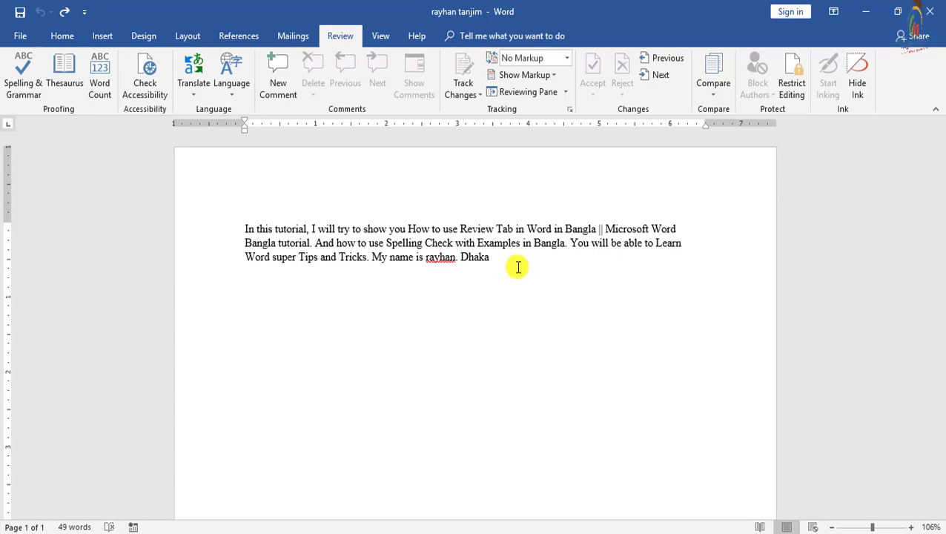
Lock Track Changes with a confirmed password and set the review display to No Markup
left_click(477, 94)
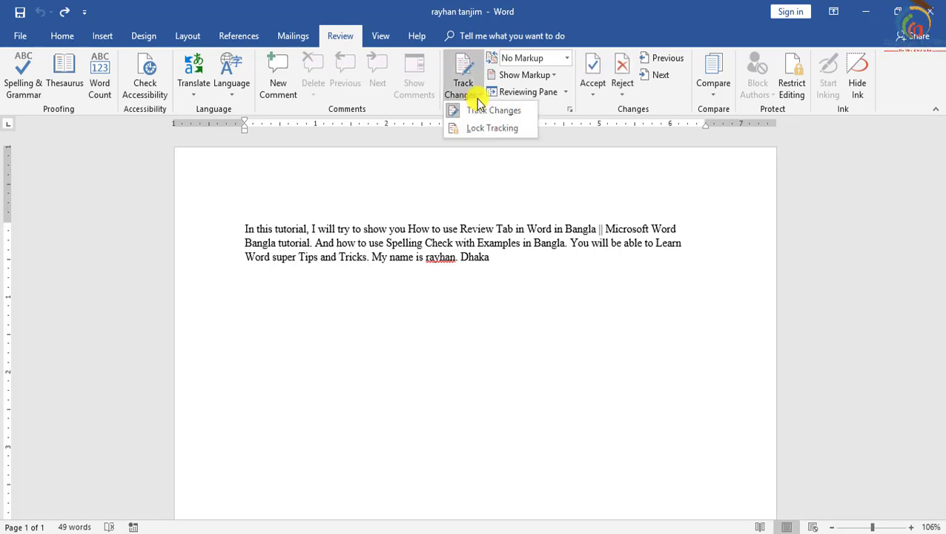
left_click(482, 132)
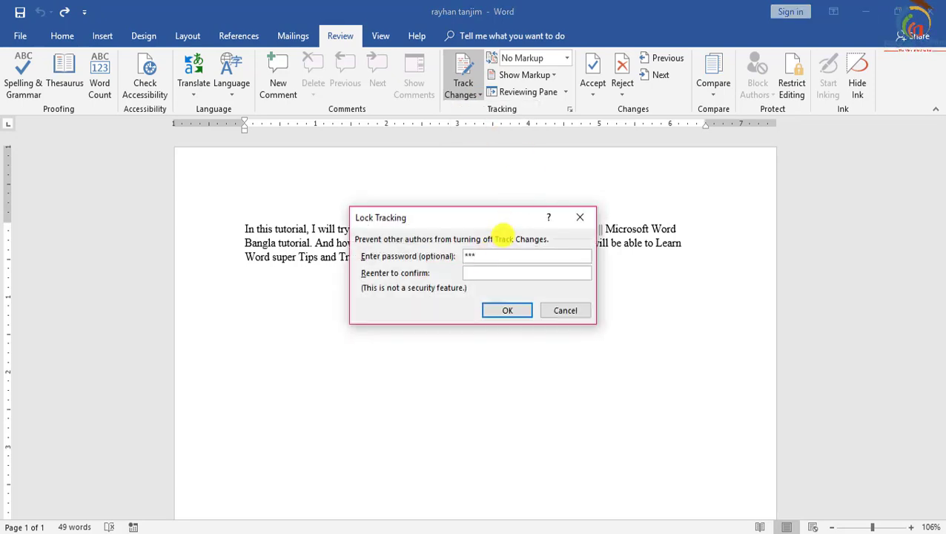
left_click(489, 273)
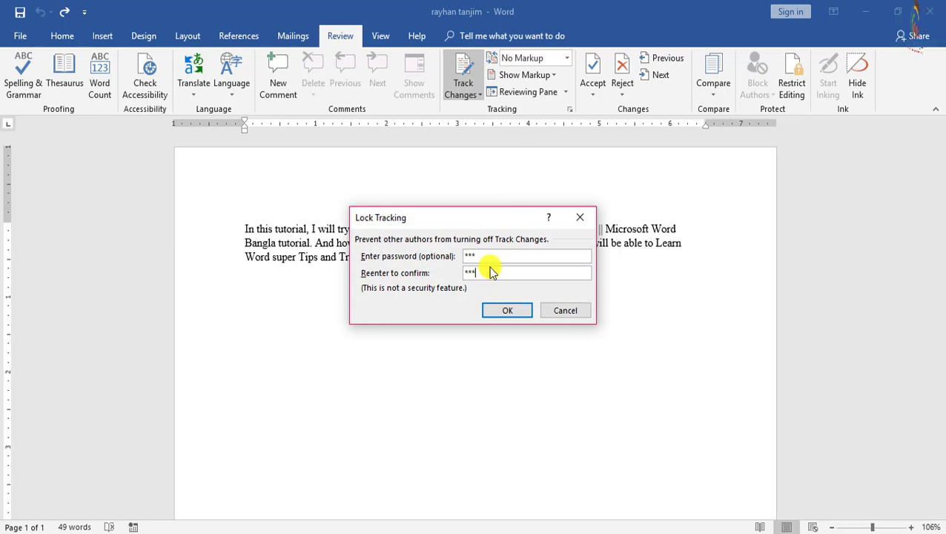
left_click(505, 312)
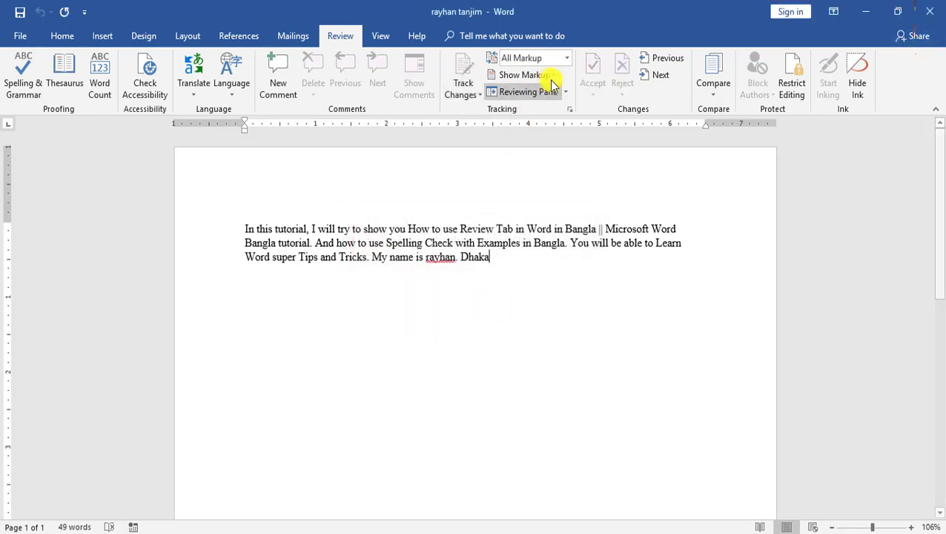
left_click(569, 59)
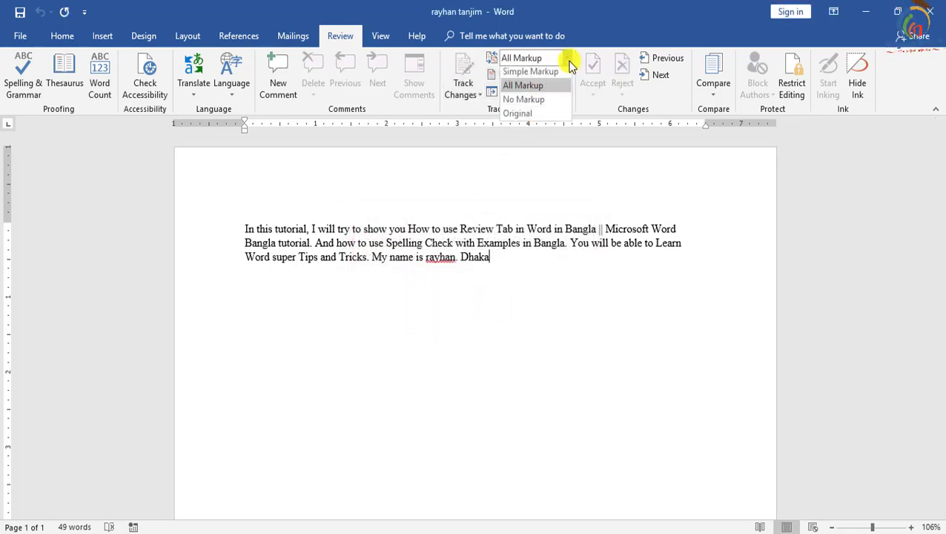
left_click(544, 102)
Turn on Track Changes so the bold, italic and Jessore-for-Dhaka edits are recorded
left_click(464, 85)
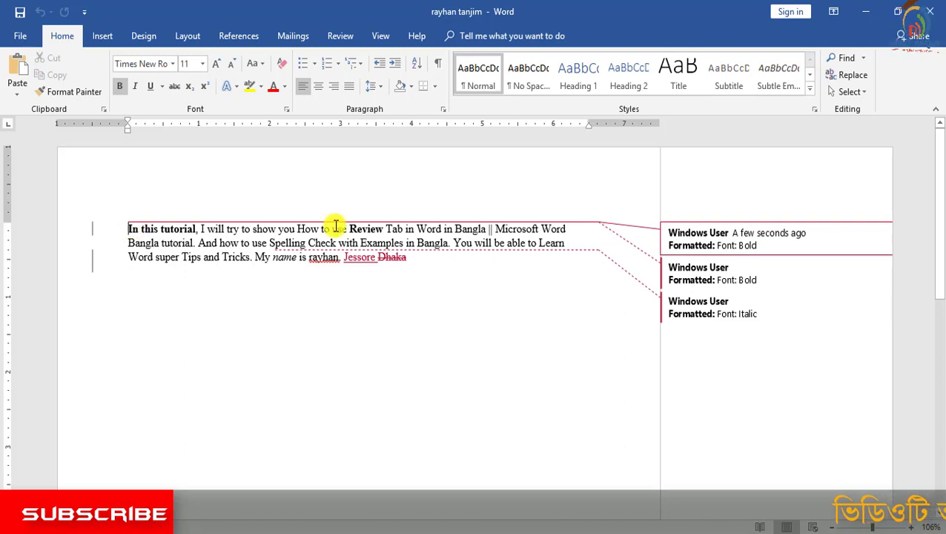
mouse_move(348, 230)
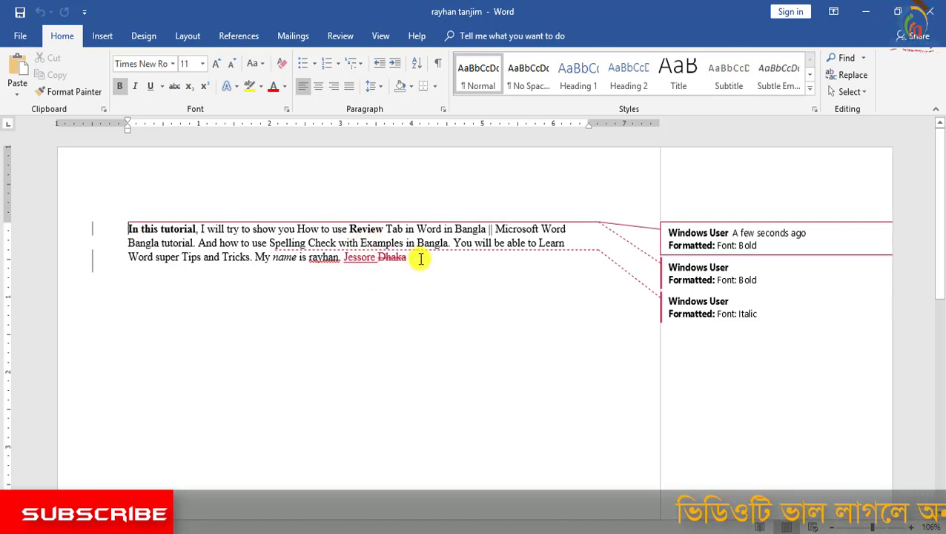
Hide the tracked-change markup using the Review tab's Show Markup list
left_click(340, 36)
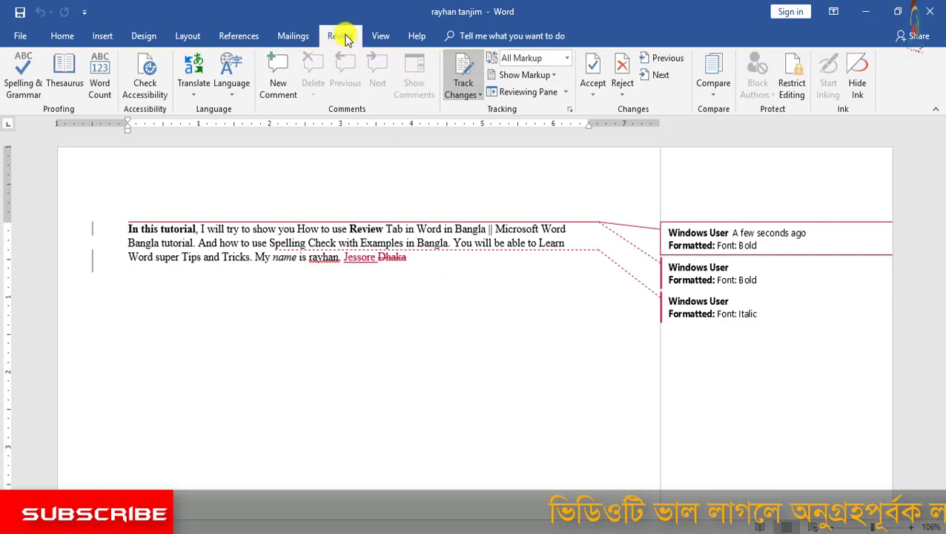
left_click(554, 75)
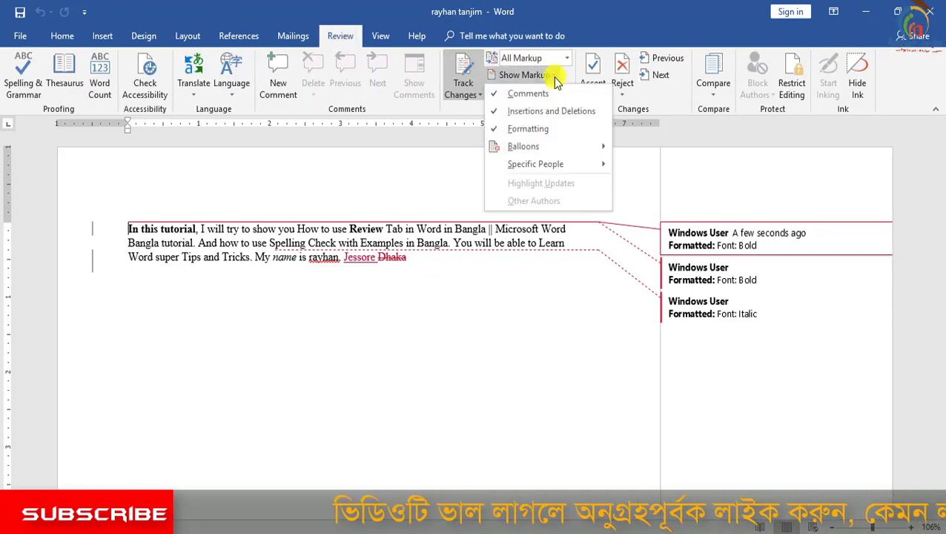
left_click(555, 76)
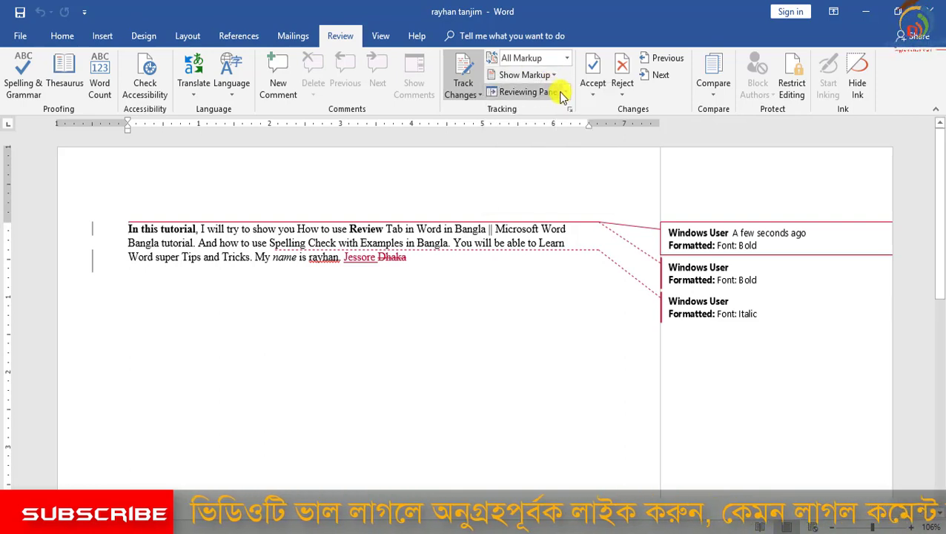
left_click(556, 75)
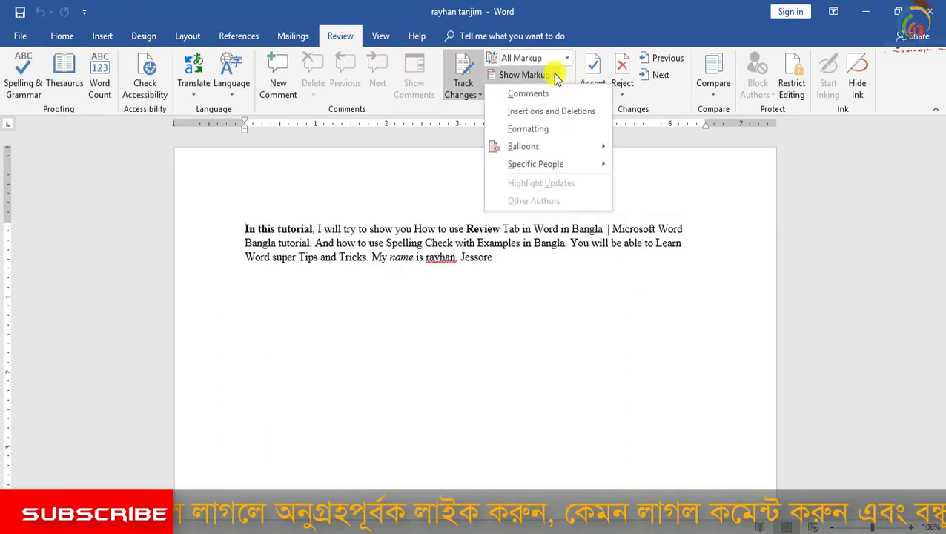
Reshow formatting and insertion/deletion markup, then list all 5 revisions in a vertical Reviewing Pane
left_click(519, 129)
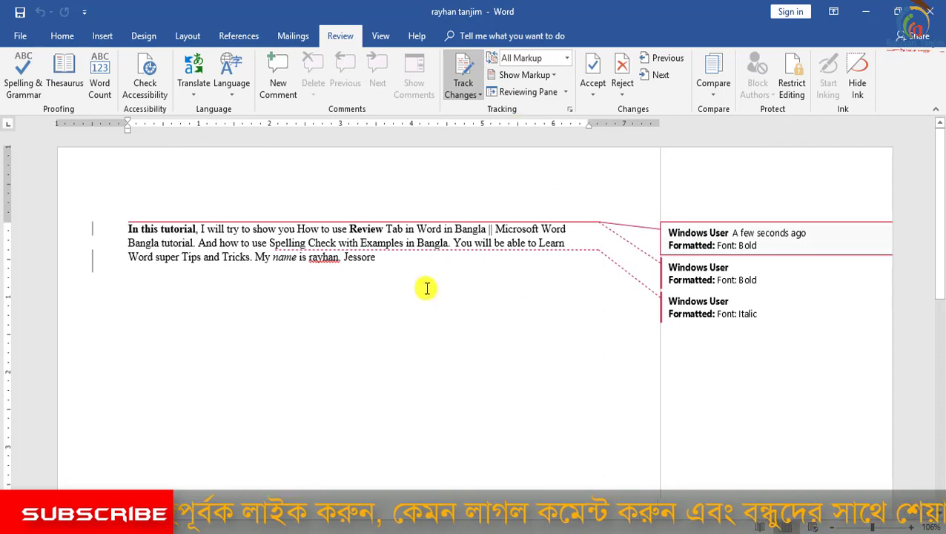
left_click(556, 78)
left_click(493, 109)
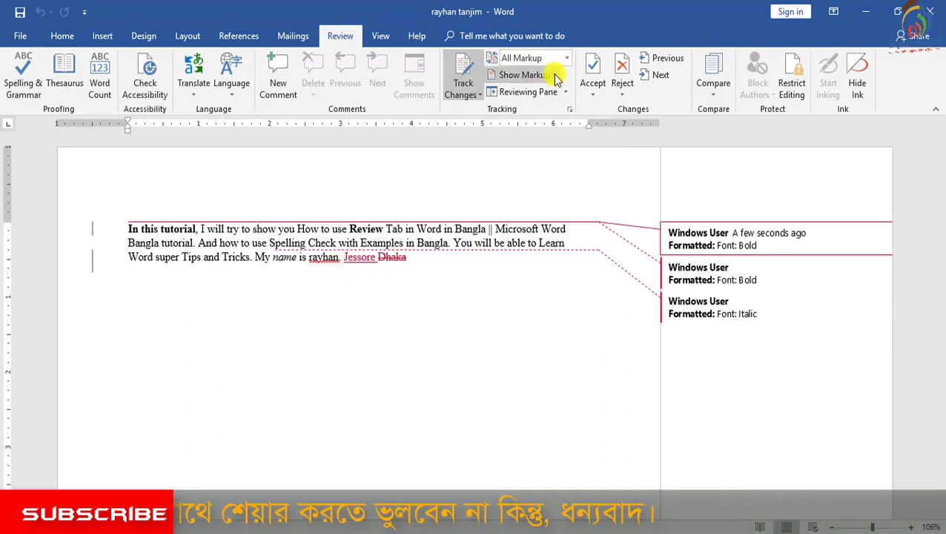
left_click(525, 95)
left_click(549, 111)
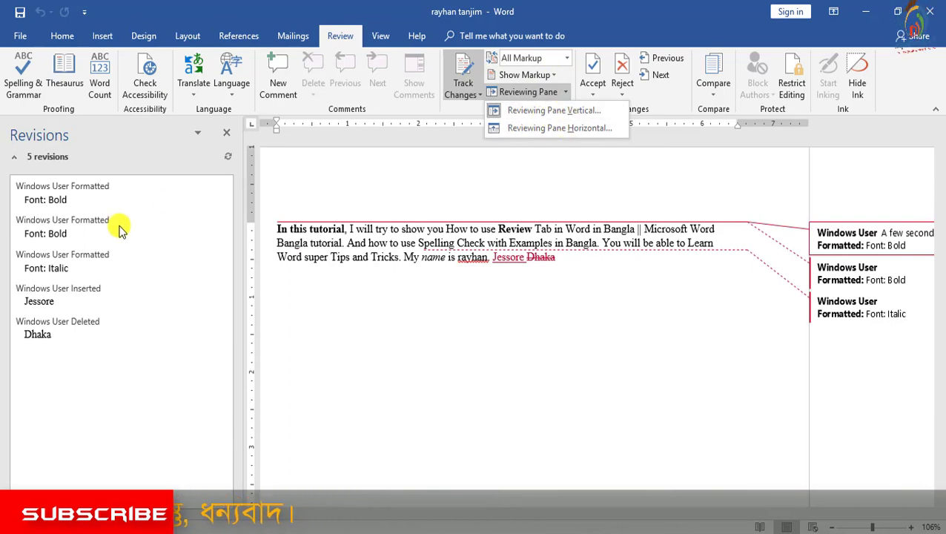
Switch the Revisions pane to horizontal layout, then close it
left_click(534, 128)
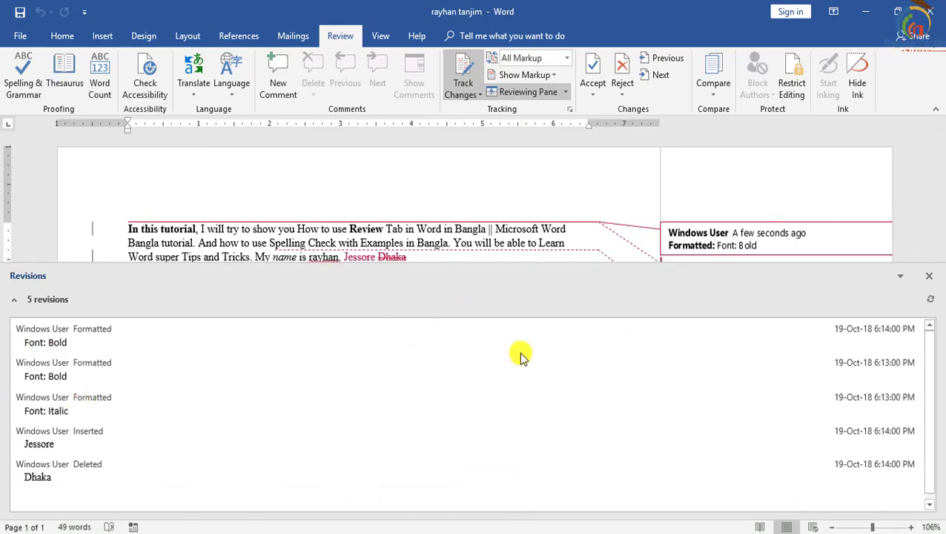
left_click(930, 276)
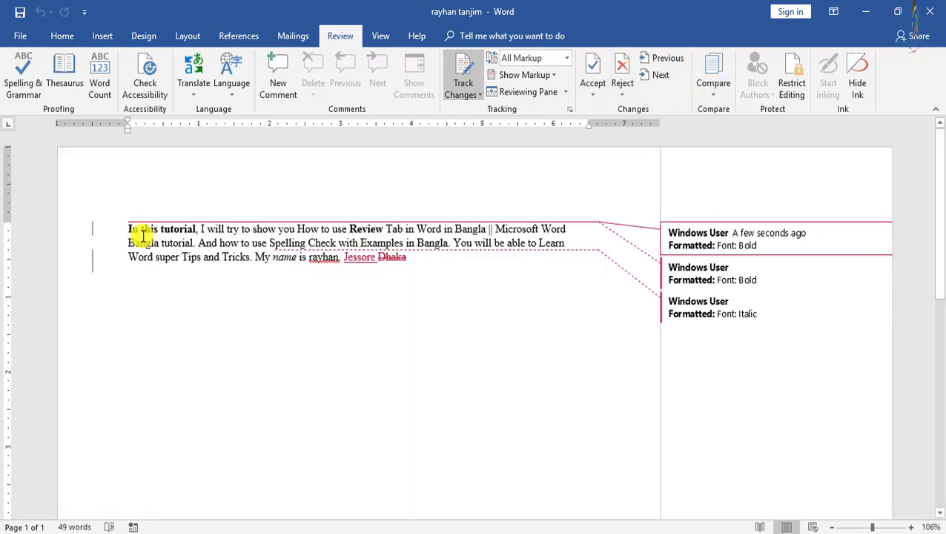
Accept the 'In this tutorial' bold; reject the Review bold, 'name' italic and 'Jessore' insertion; then view Compare options
left_click(591, 70)
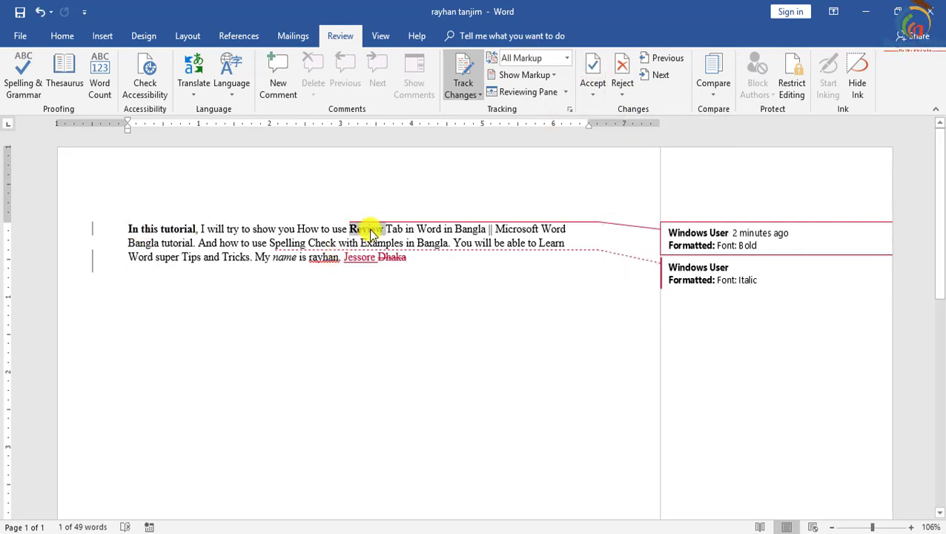
left_click(620, 70)
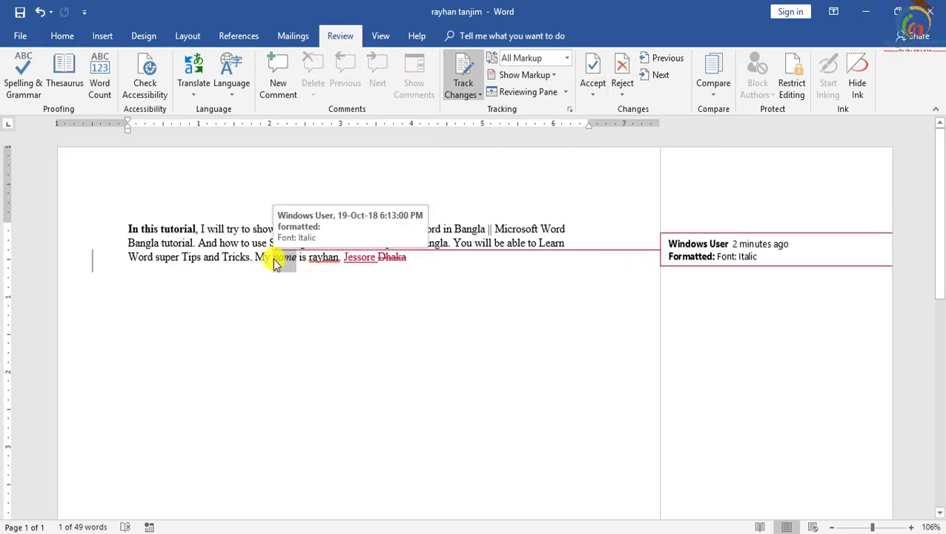
left_click(623, 72)
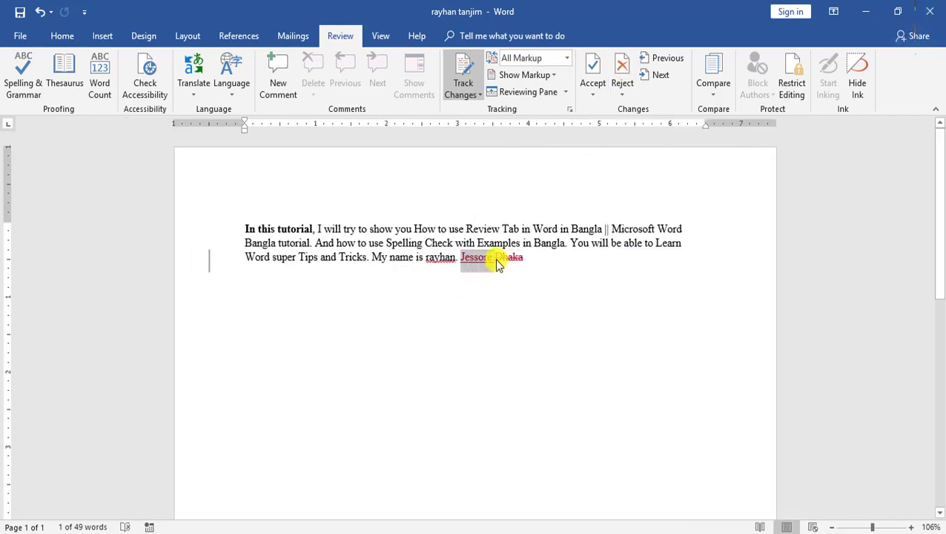
left_click(626, 65)
left_click(679, 64)
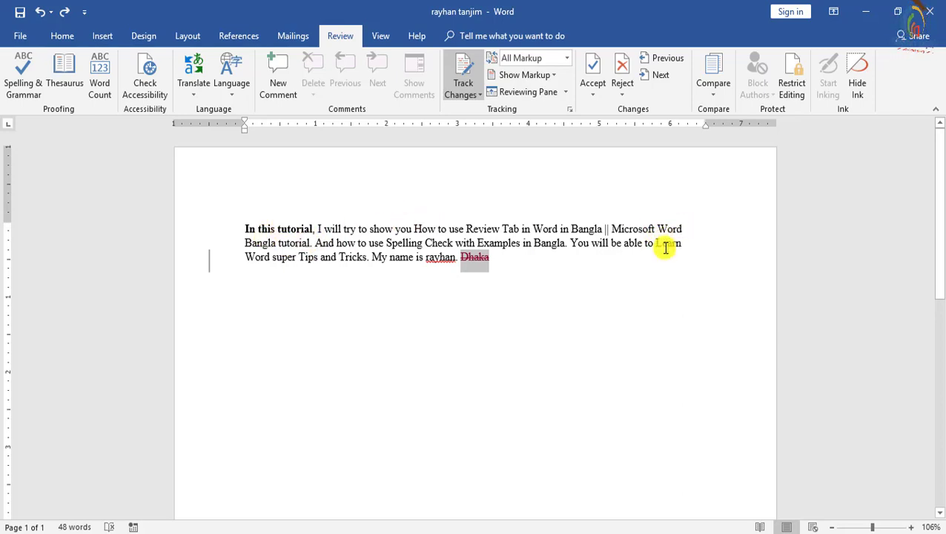
left_click(717, 92)
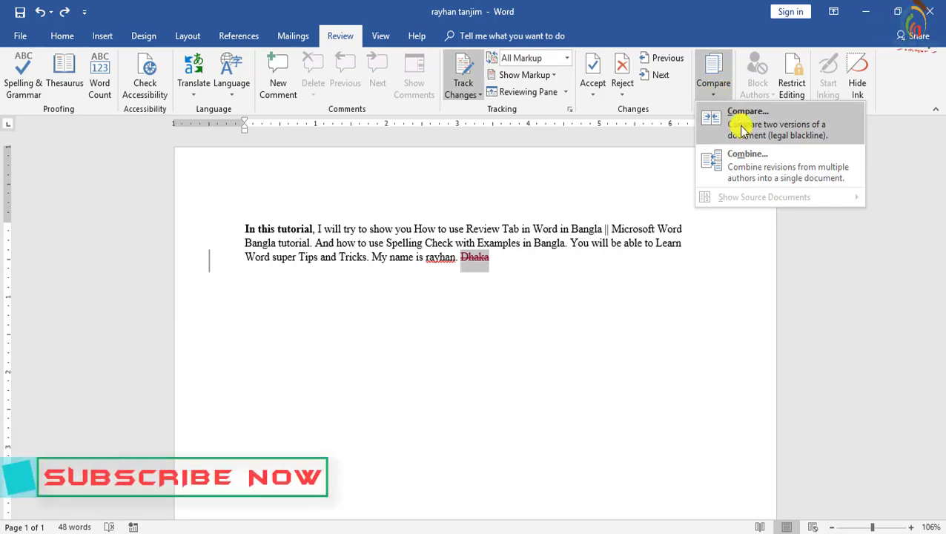
left_click(726, 124)
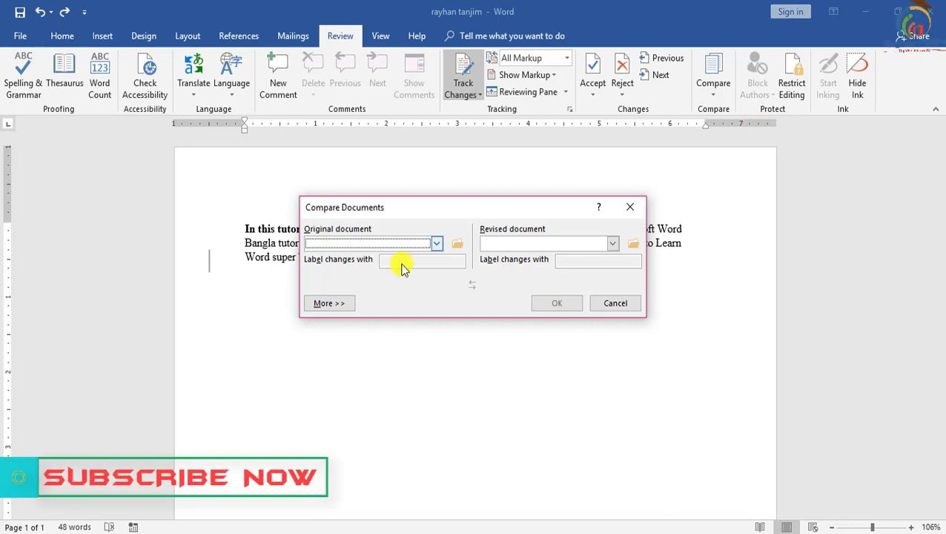
left_click(437, 244)
left_click(447, 217)
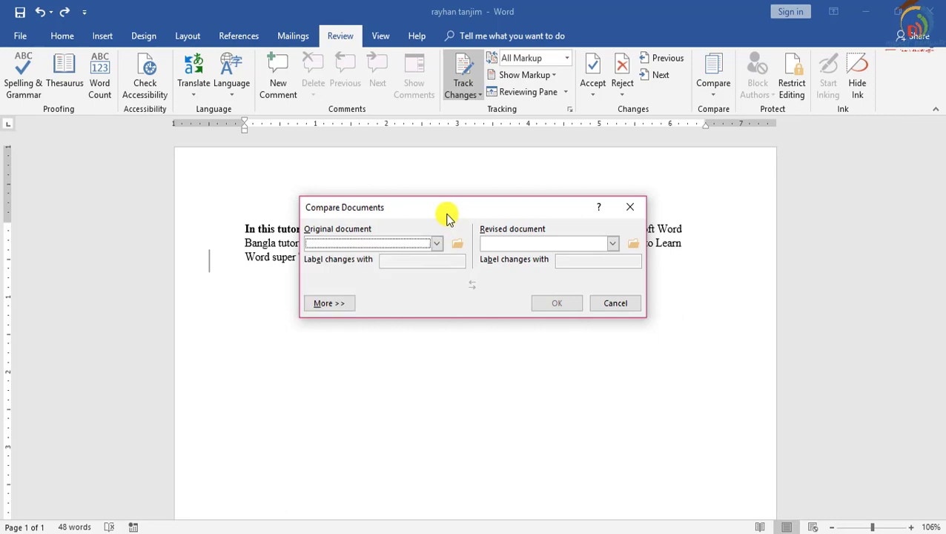
left_click(632, 207)
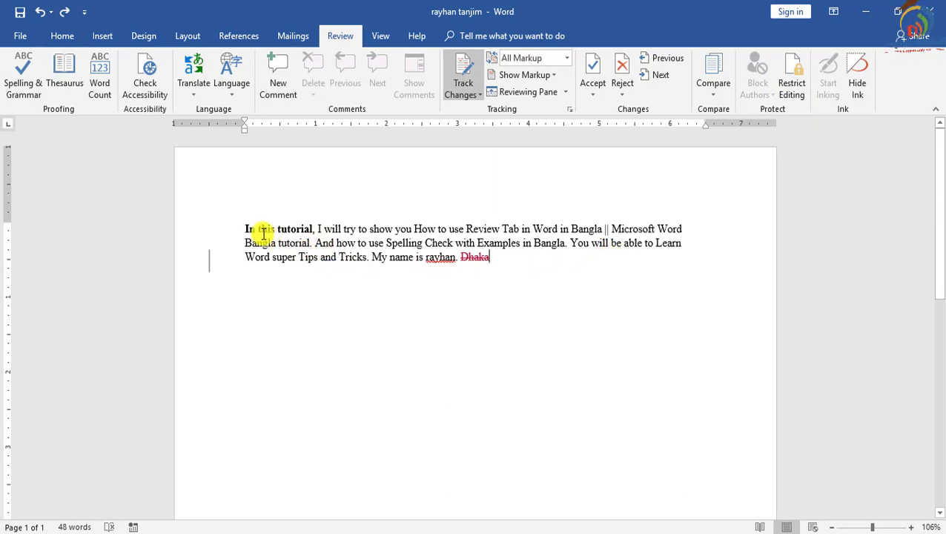
key("ctrl+a")
left_click_drag(469, 262, 257, 266)
left_click(599, 272)
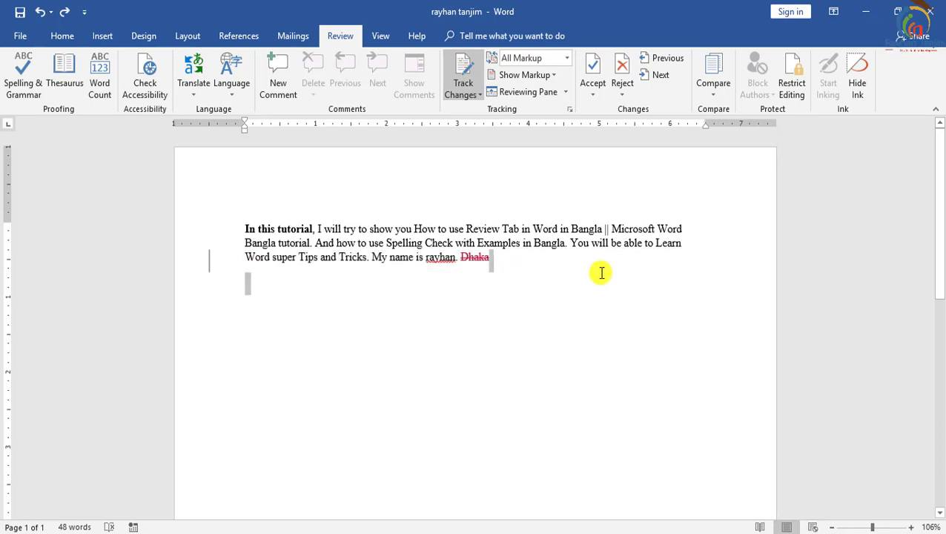
left_click(792, 83)
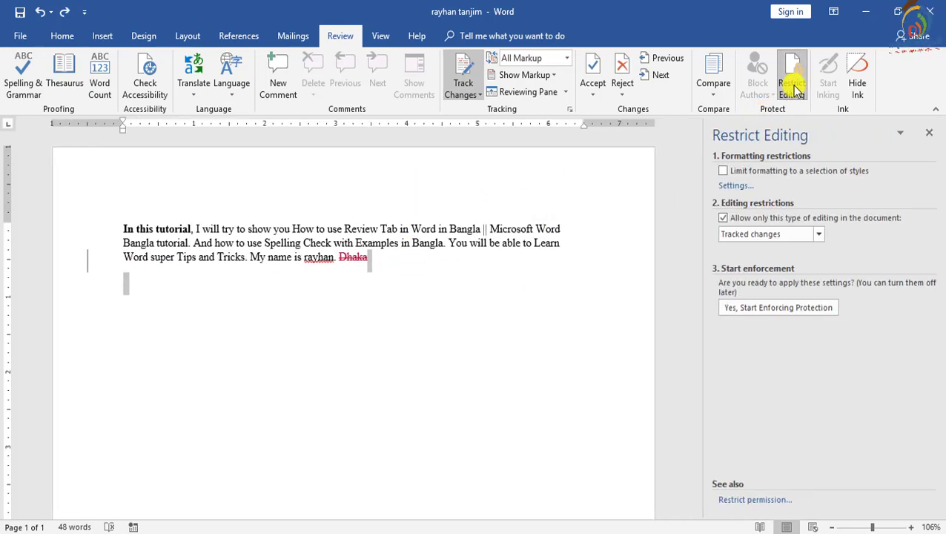
left_click(794, 310)
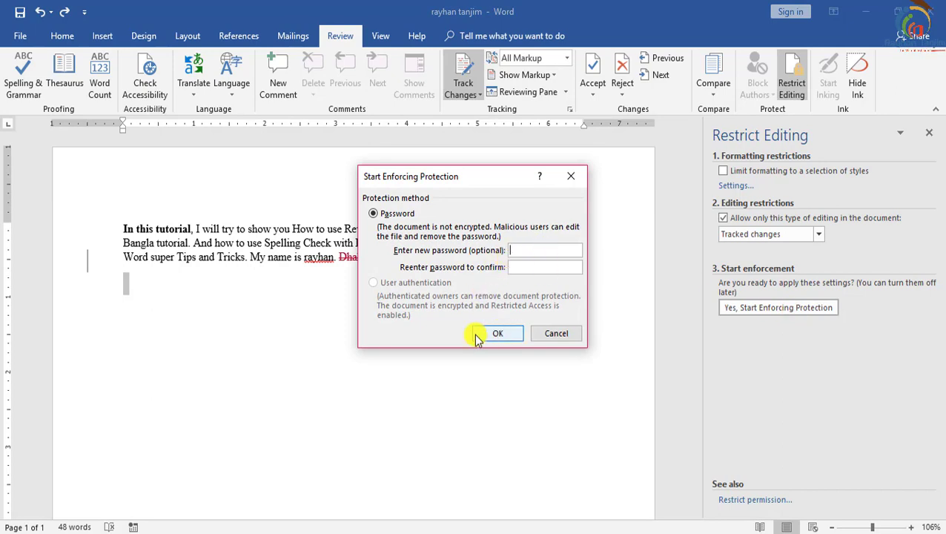
left_click(571, 176)
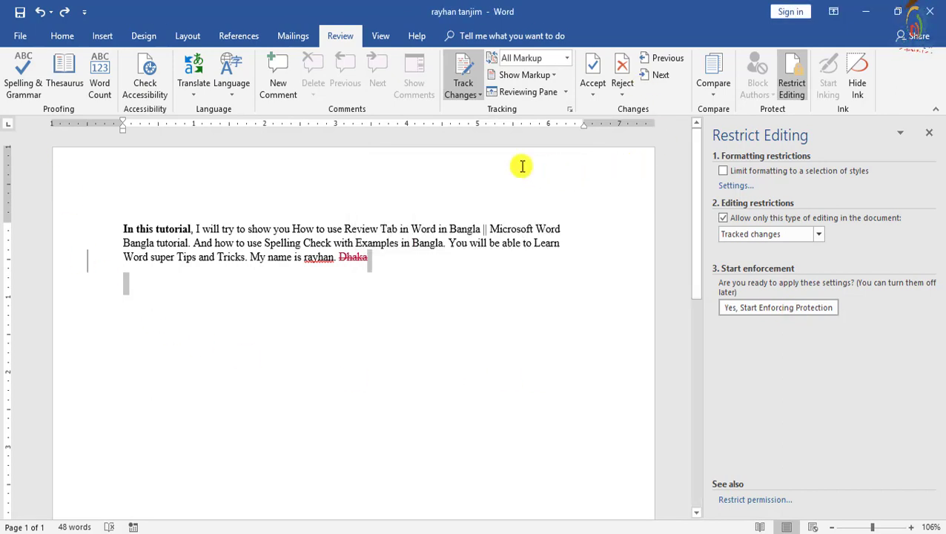
left_click(929, 134)
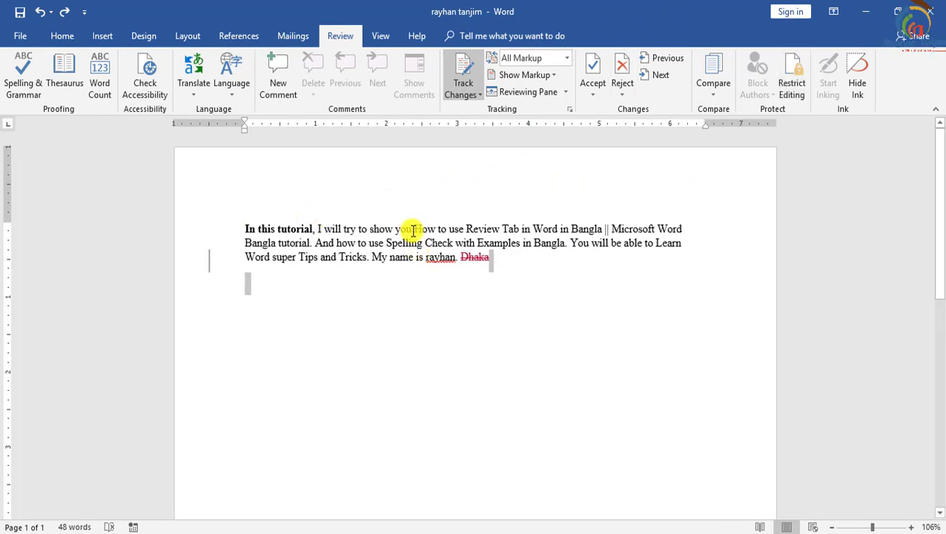